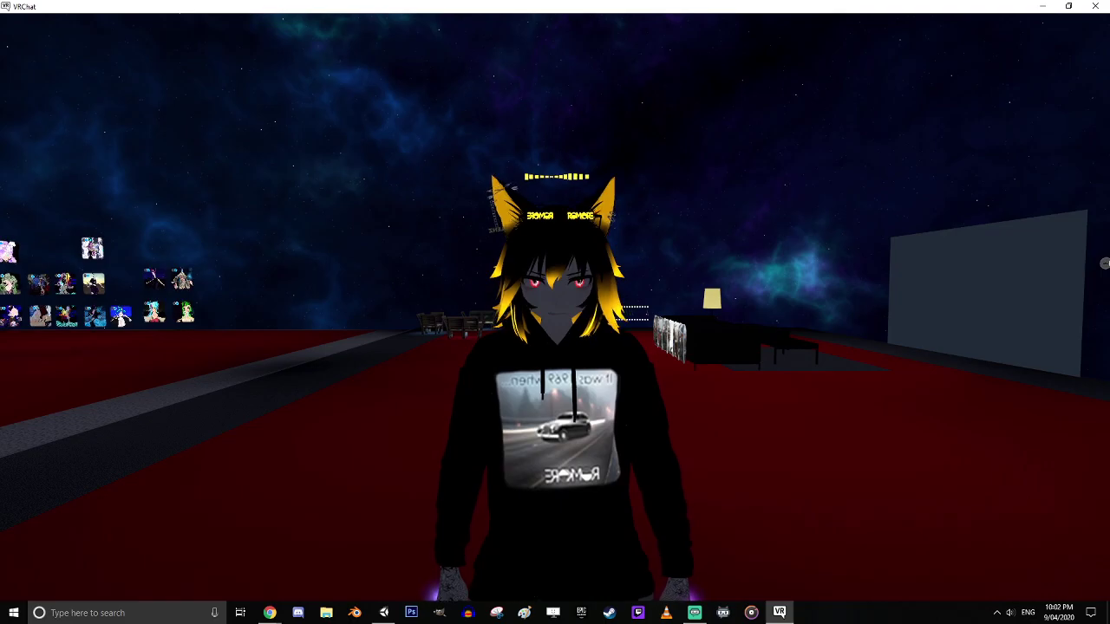
Start the group dance emote from VRChat's quick menu
{"action": "mouse_move", "coordinate": [555, 312]}
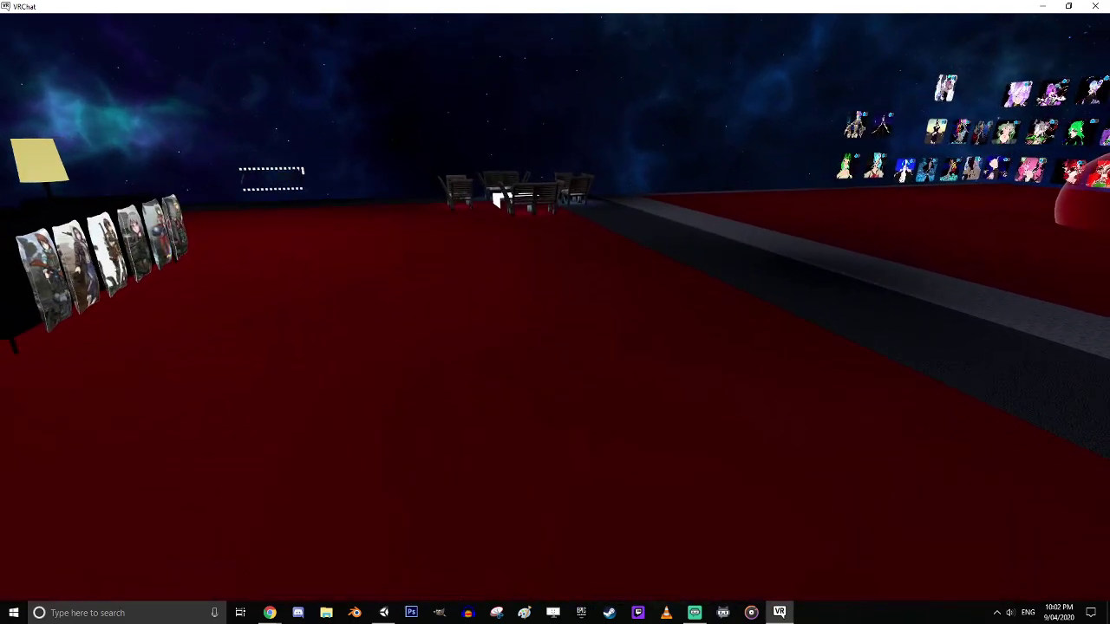
{"action": "key", "text": "Escape"}
{"action": "left_click", "coordinate": [555, 310]}
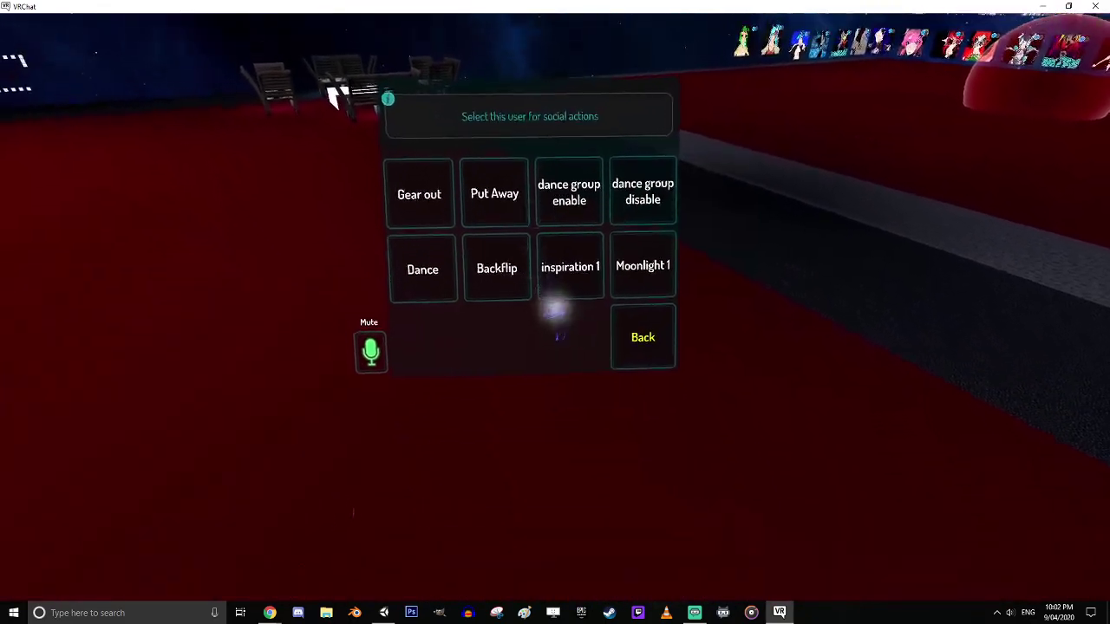
{"action": "left_click", "coordinate": [555, 305]}
{"action": "key", "text": "Escape"}
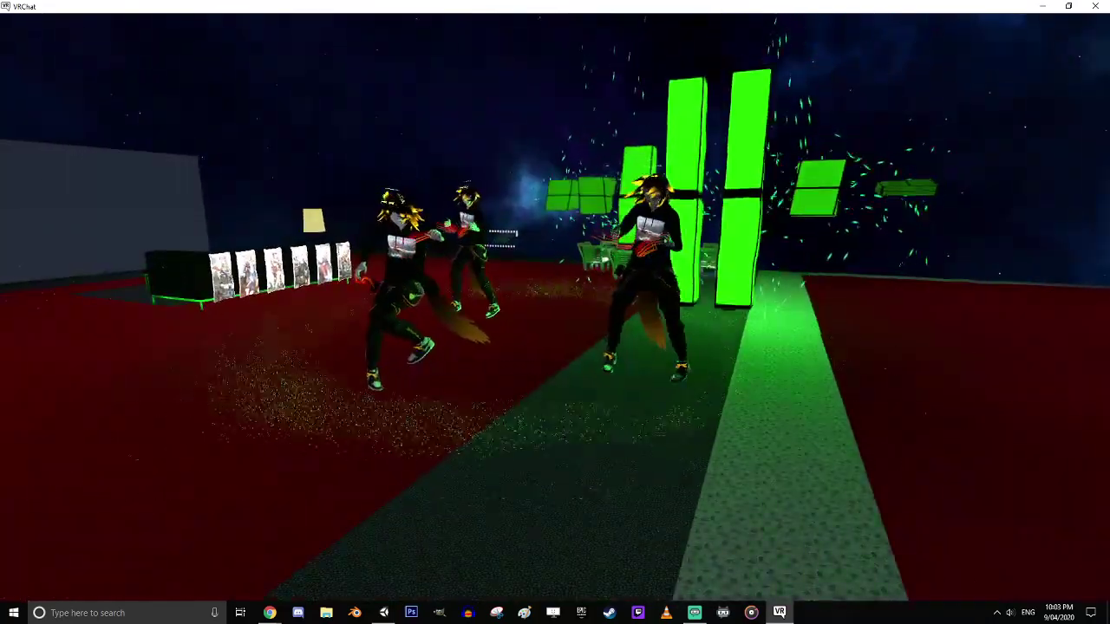
Stop the group dance emote and switch over to Unity
{"action": "key", "text": "Escape"}
{"action": "left_click", "coordinate": [555, 308]}
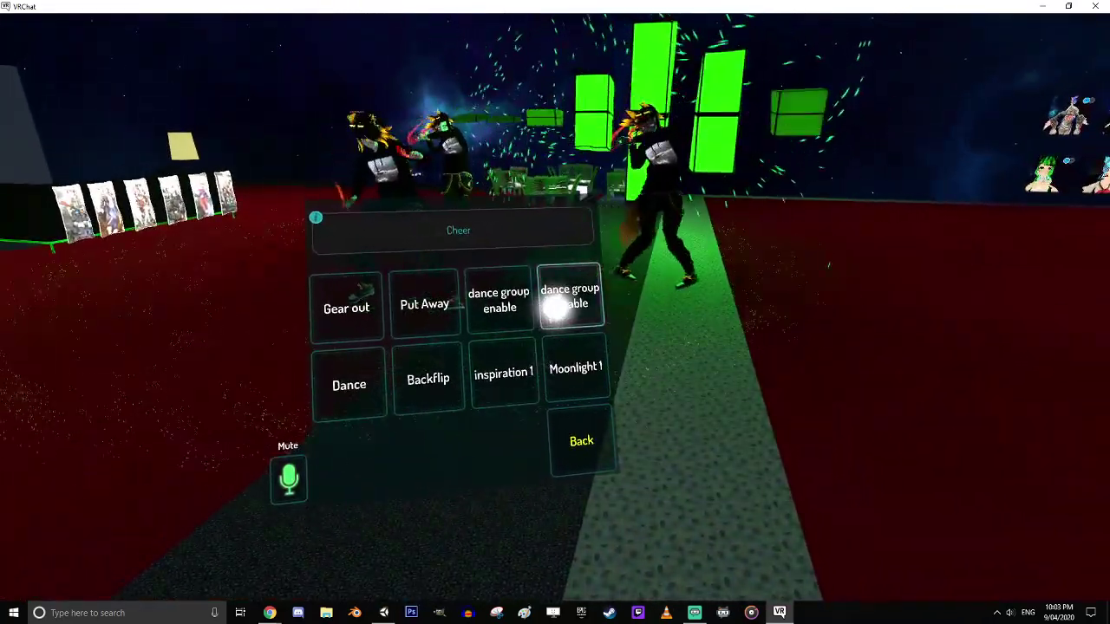
{"action": "left_click", "coordinate": [555, 308]}
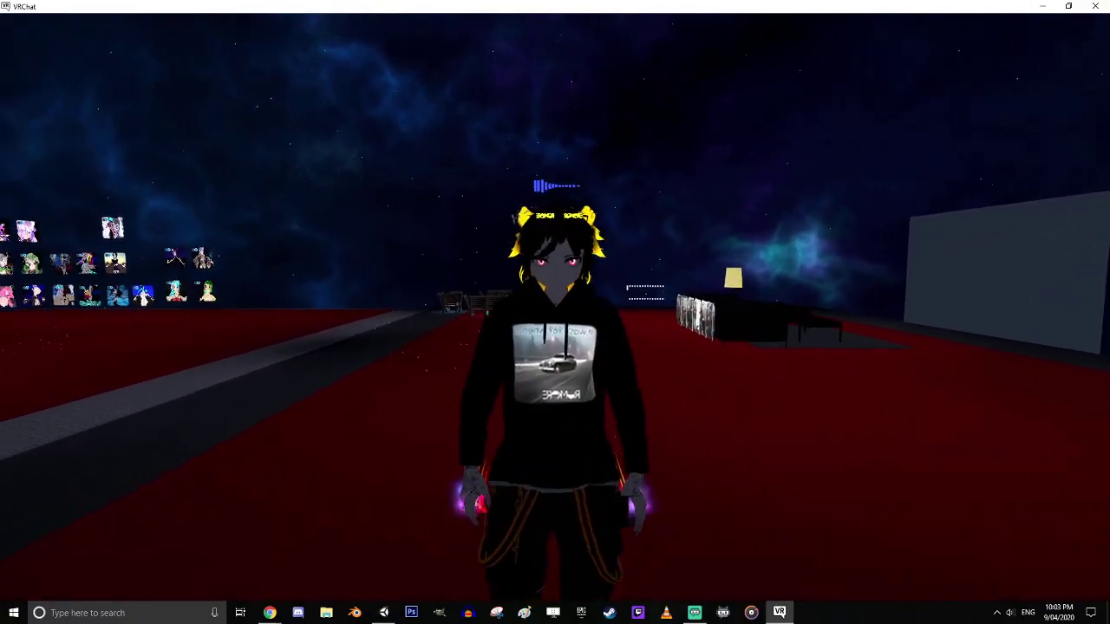
{"action": "key", "text": "alt+Tab"}
{"action": "key", "text": "alt+Tab"}
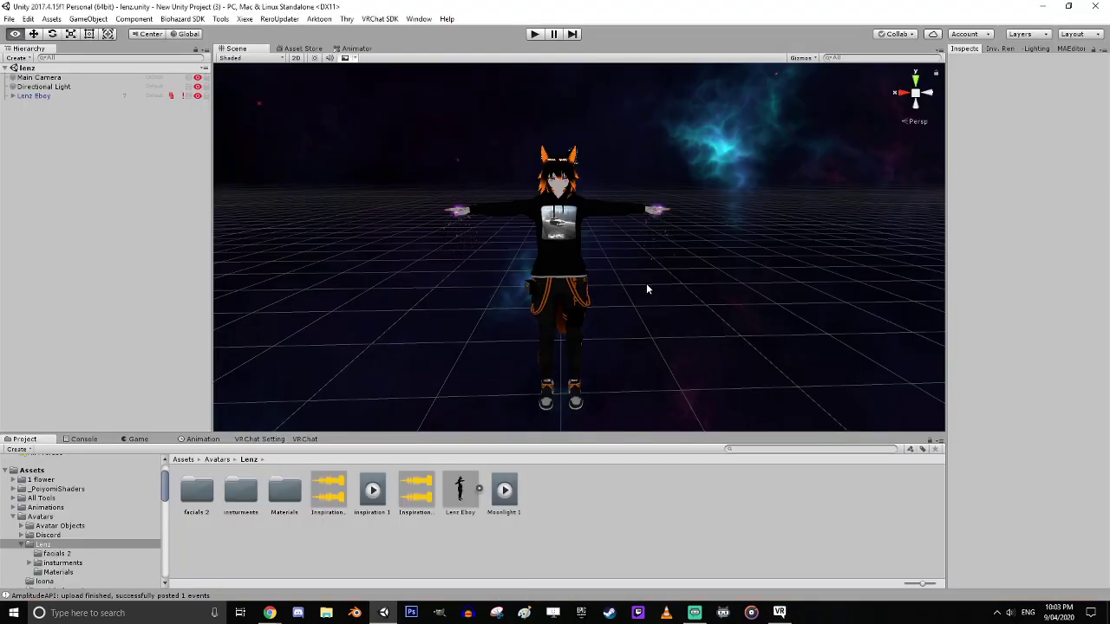
Turn the Scene view to face the Lenz Eboy avatar and collapse the Avatars folder
{"action": "left_click", "coordinate": [53, 96]}
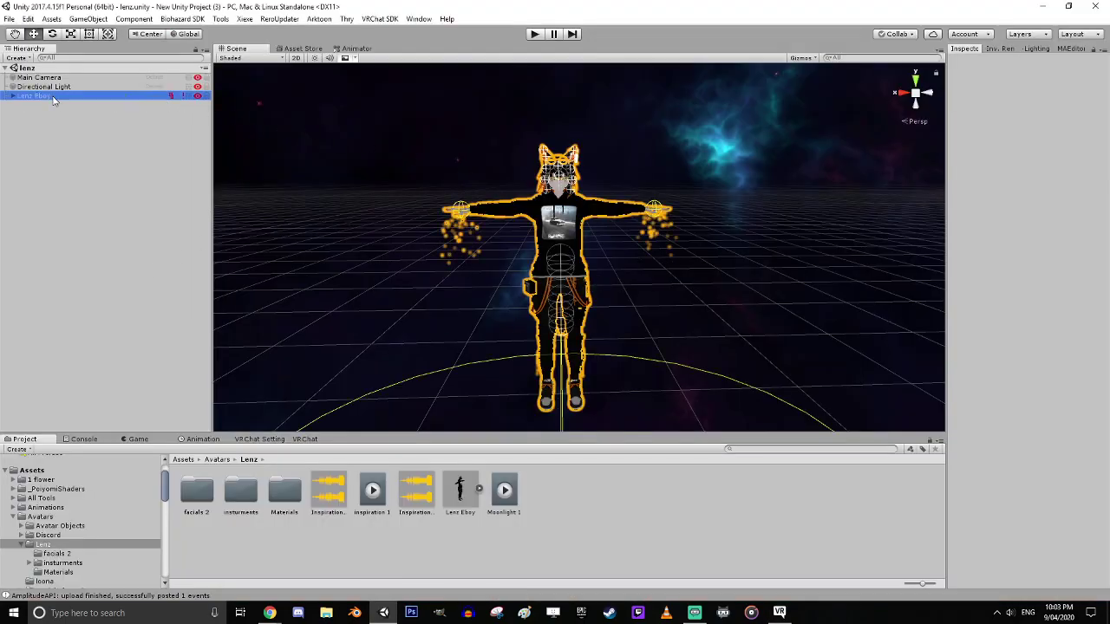
{"action": "left_click", "coordinate": [87, 199]}
{"action": "scroll", "coordinate": [553, 174], "scroll_direction": "up", "scroll_amount": 5}
{"action": "right_click_drag", "start_coordinate": [553, 174], "coordinate": [631, 199]}
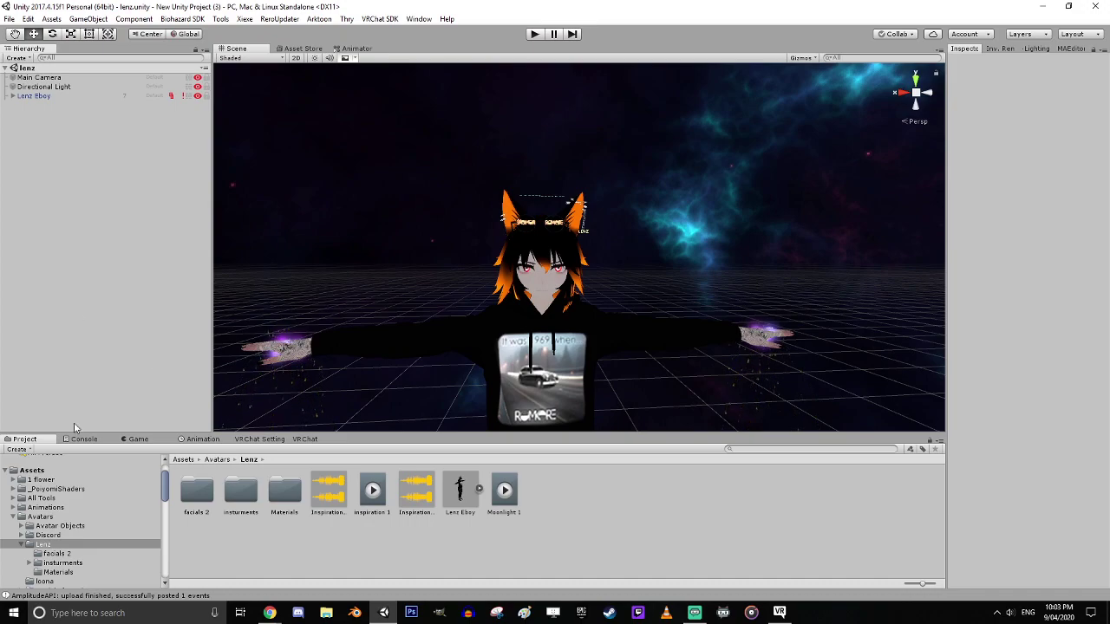
{"action": "left_click", "coordinate": [13, 516]}
Maximize the browser showing the VRcat 'Avatar Toggleable Objects' thread
{"action": "scroll", "coordinate": [87, 538], "scroll_direction": "down", "scroll_amount": 10}
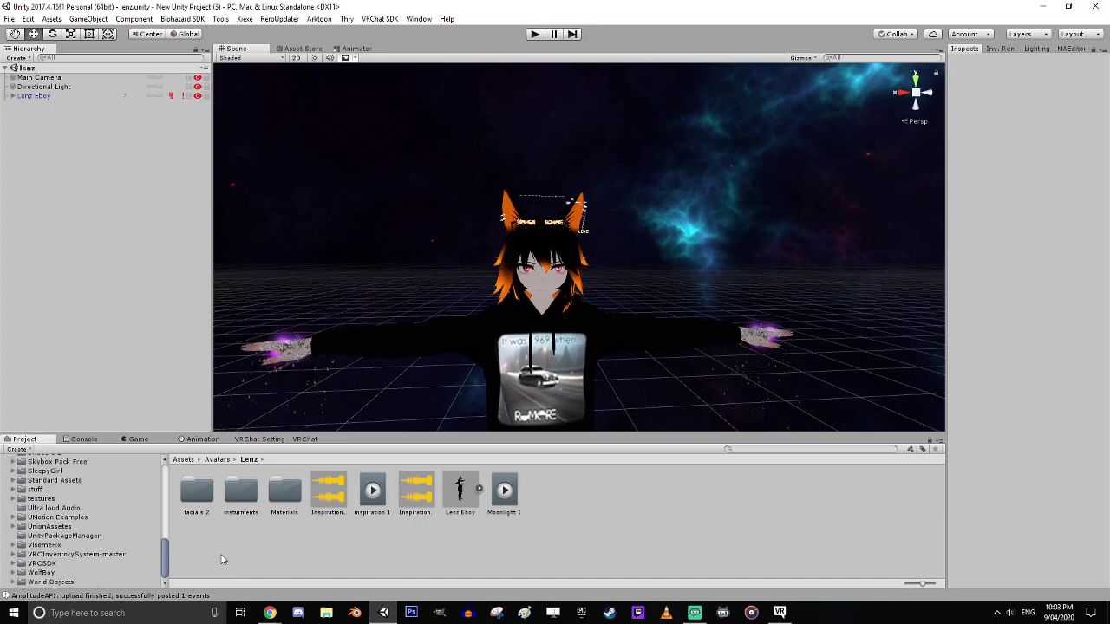
{"action": "mouse_move", "coordinate": [270, 613]}
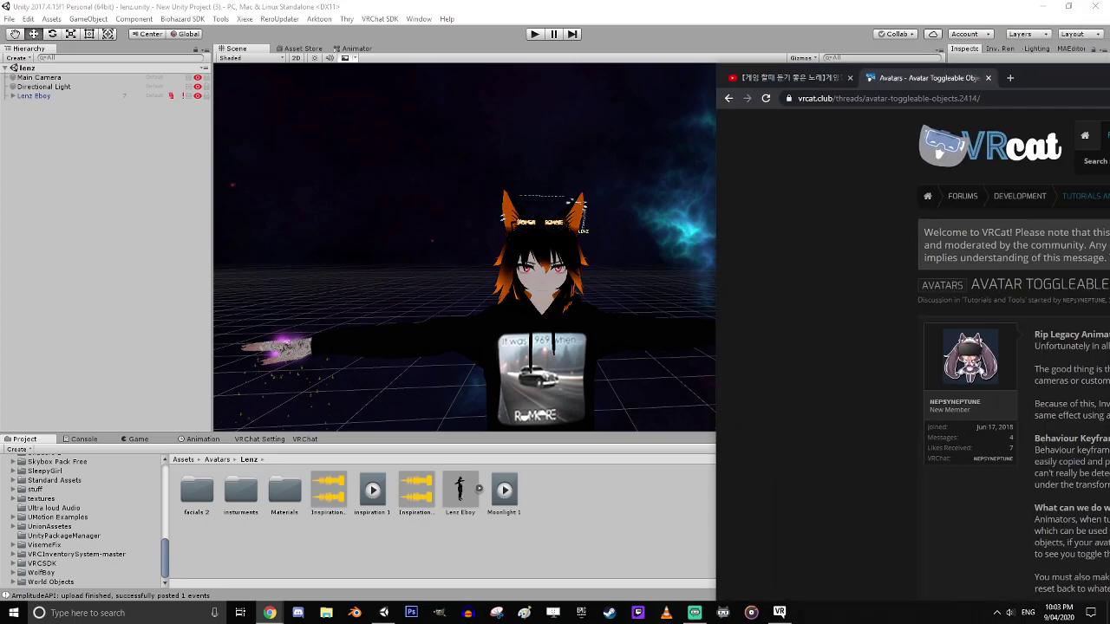
{"action": "double_click", "coordinate": [1040, 77]}
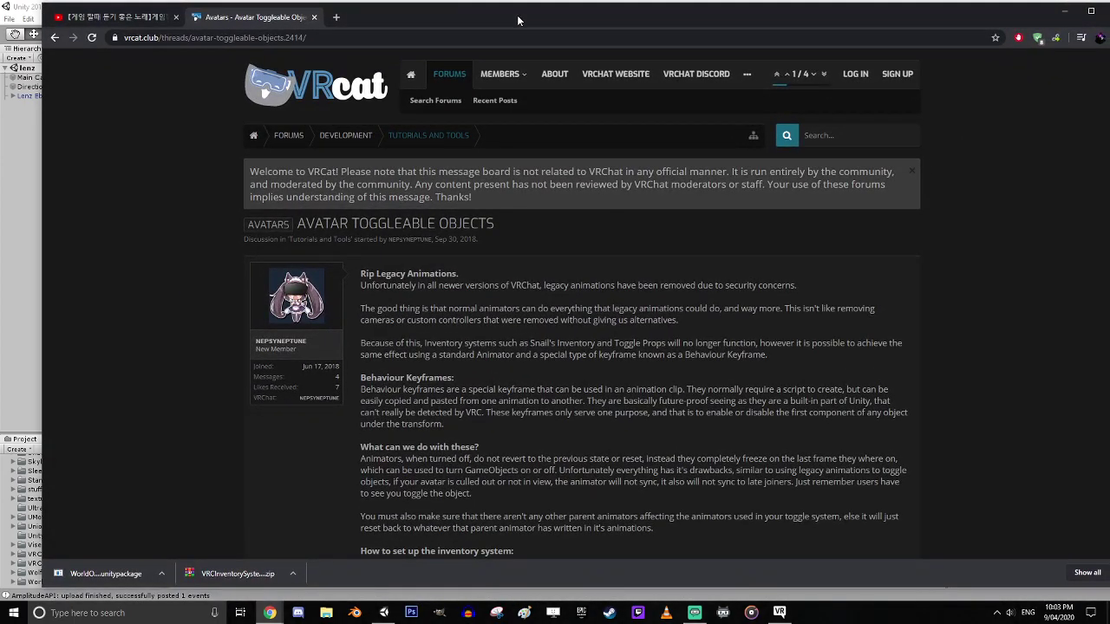
Scroll through the VRcat thread, then minimize the browser to return to Unity
{"action": "scroll", "coordinate": [507, 425], "scroll_direction": "down", "scroll_amount": 10}
{"action": "scroll", "coordinate": [494, 355], "scroll_direction": "up", "scroll_amount": 10}
{"action": "scroll", "coordinate": [581, 303], "scroll_direction": "up", "scroll_amount": 2}
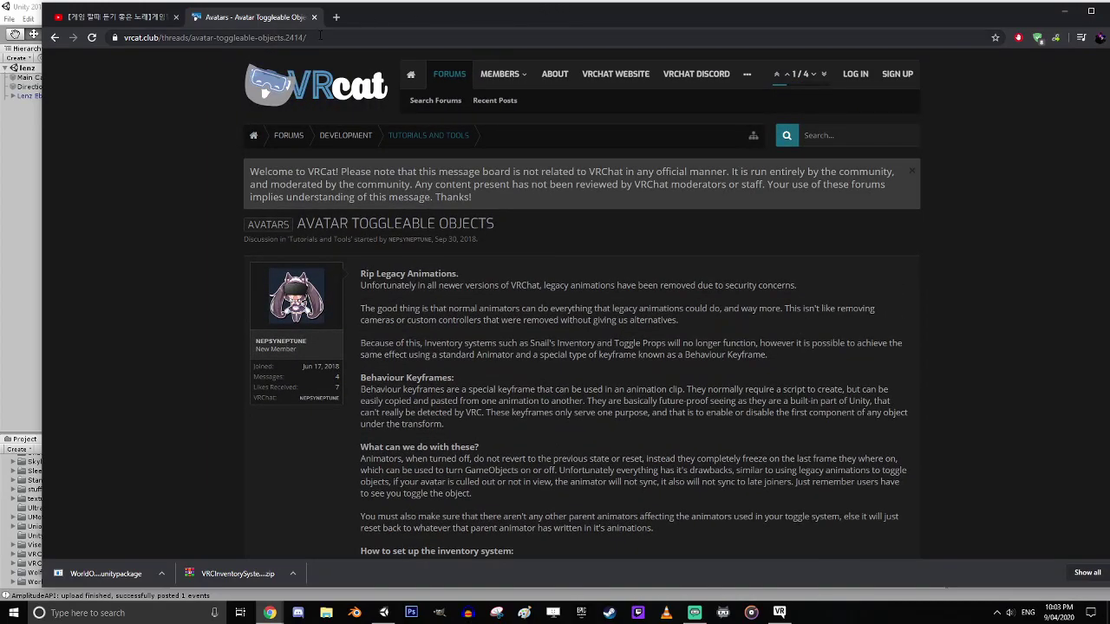
{"action": "key", "text": "super+Down"}
{"action": "key", "text": "super+Down"}
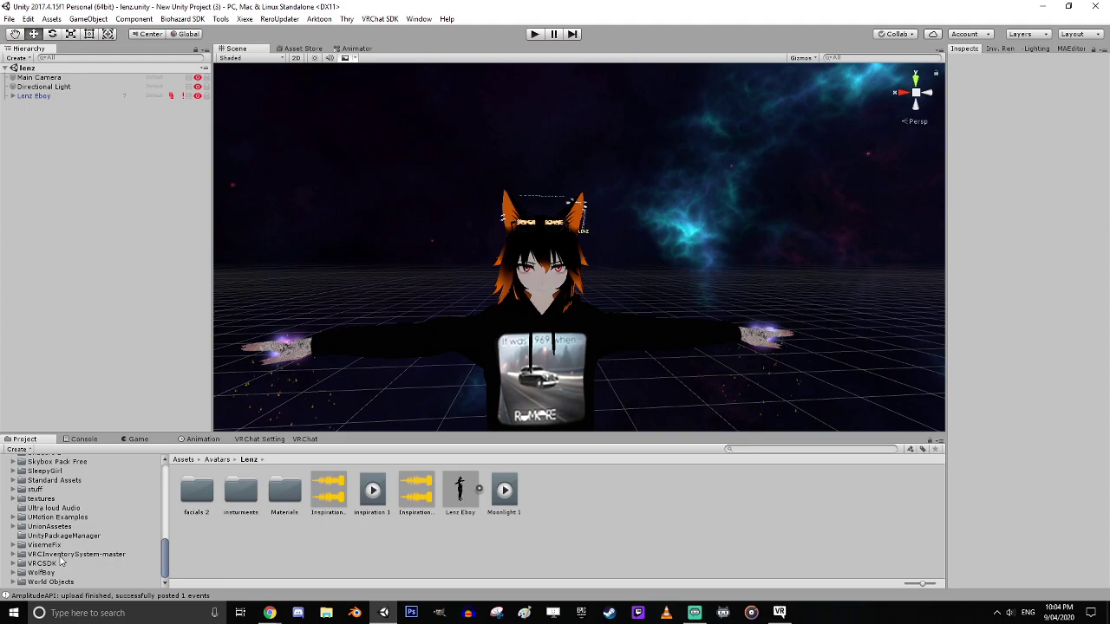
Browse the World Objects and inventorySystem folders in the Project panel
{"action": "left_click", "coordinate": [50, 582]}
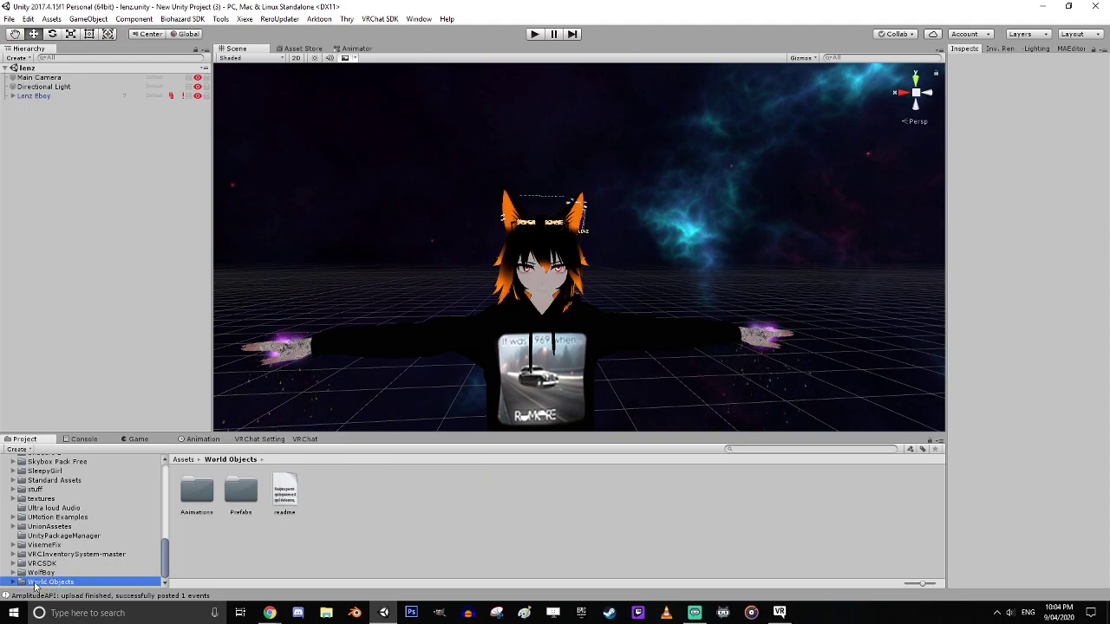
{"action": "scroll", "coordinate": [40, 491], "scroll_direction": "up", "scroll_amount": 8}
{"action": "scroll", "coordinate": [59, 527], "scroll_direction": "up", "scroll_amount": 3}
{"action": "scroll", "coordinate": [52, 532], "scroll_direction": "down", "scroll_amount": 3}
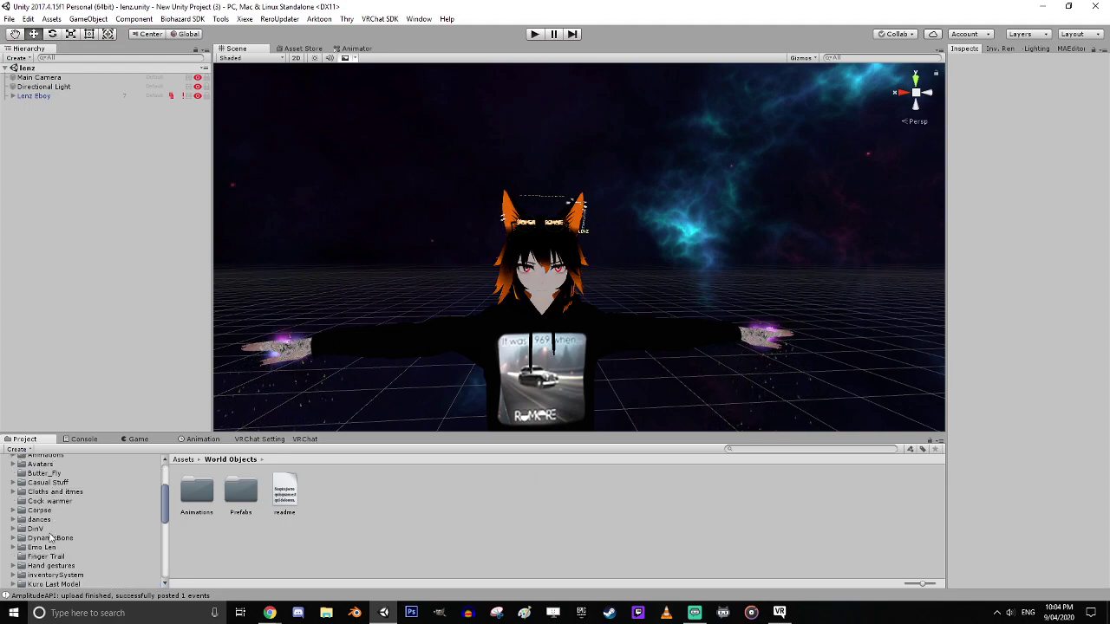
{"action": "left_click", "coordinate": [54, 574]}
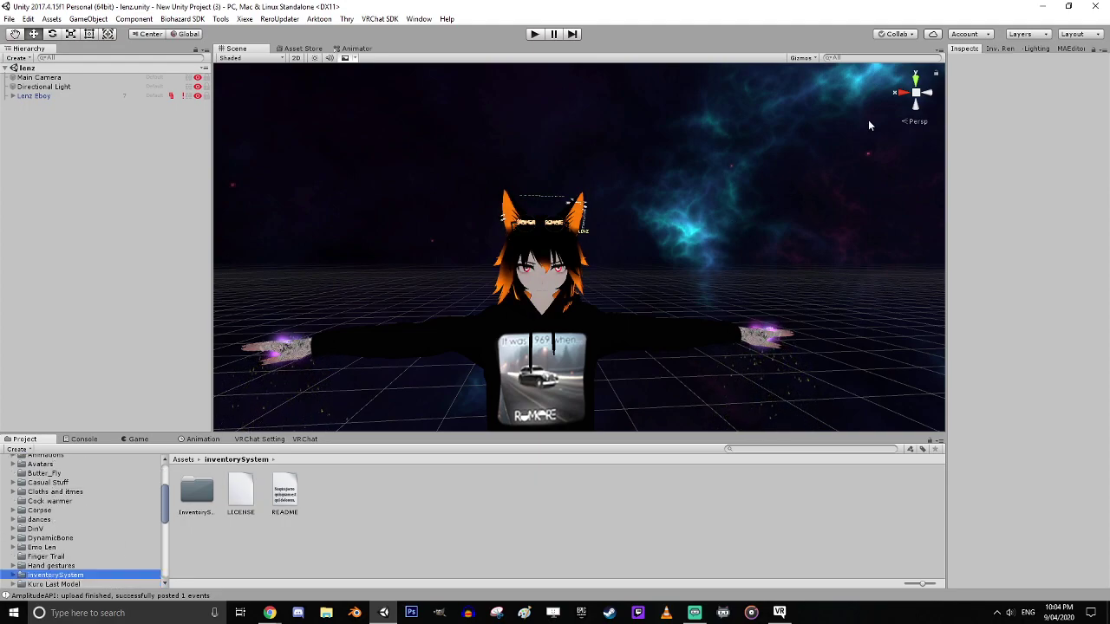
Find the inventory tool among the editor menus and open the Inv. Ren generator panel
{"action": "left_click", "coordinate": [182, 18]}
{"action": "mouse_move", "coordinate": [141, 21]}
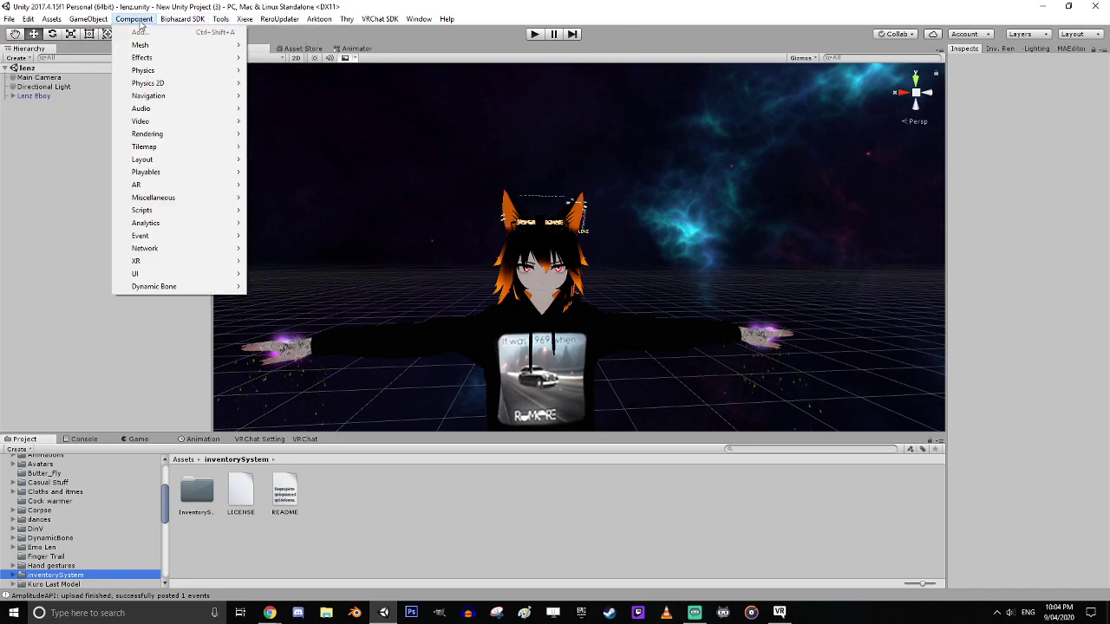
{"action": "left_click", "coordinate": [88, 19]}
{"action": "left_click", "coordinate": [182, 18]}
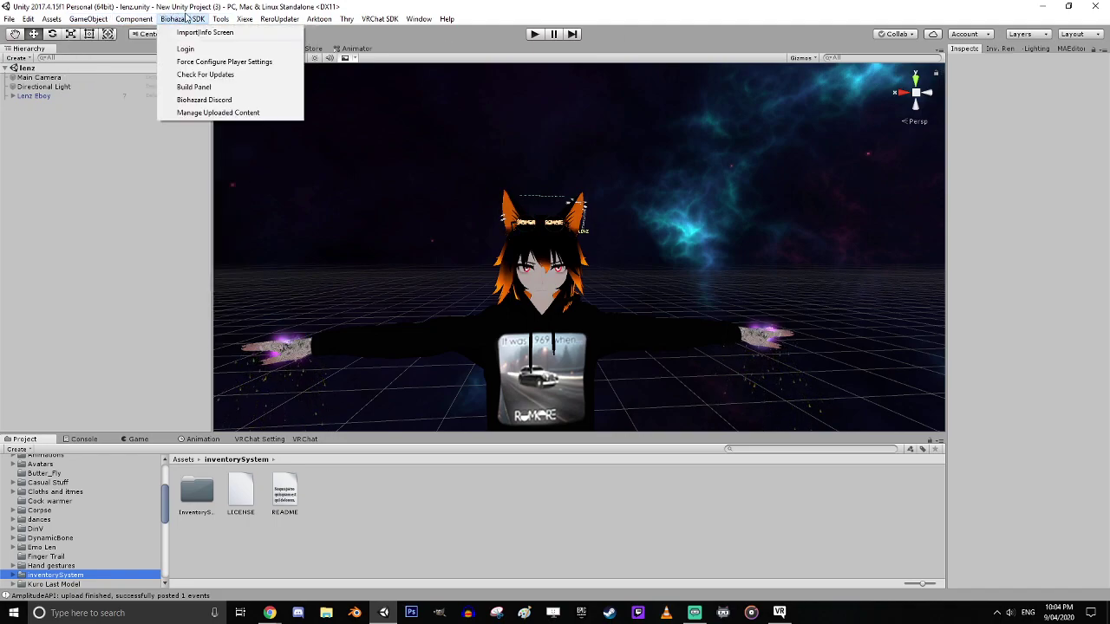
{"action": "left_click", "coordinate": [223, 20]}
{"action": "left_click", "coordinate": [222, 19]}
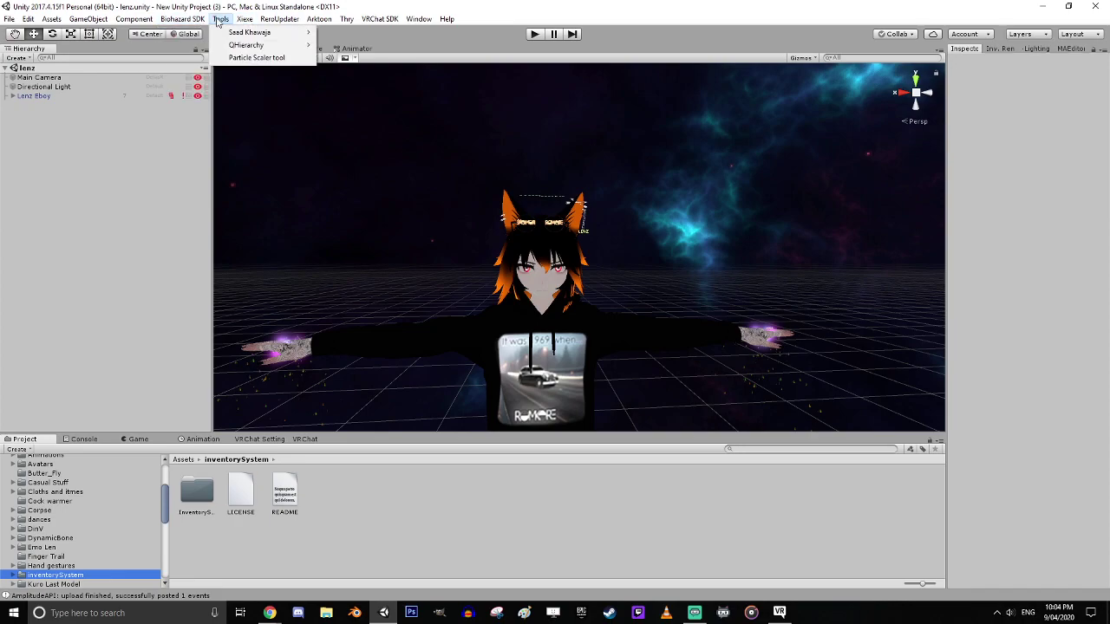
{"action": "mouse_move", "coordinate": [187, 22]}
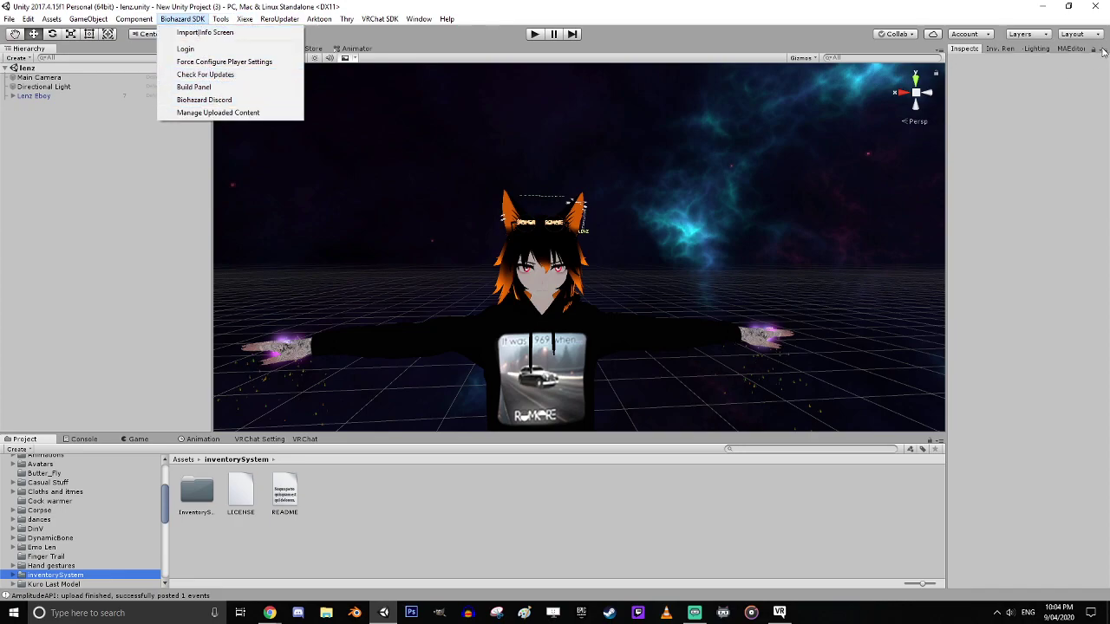
{"action": "left_click", "coordinate": [1002, 49]}
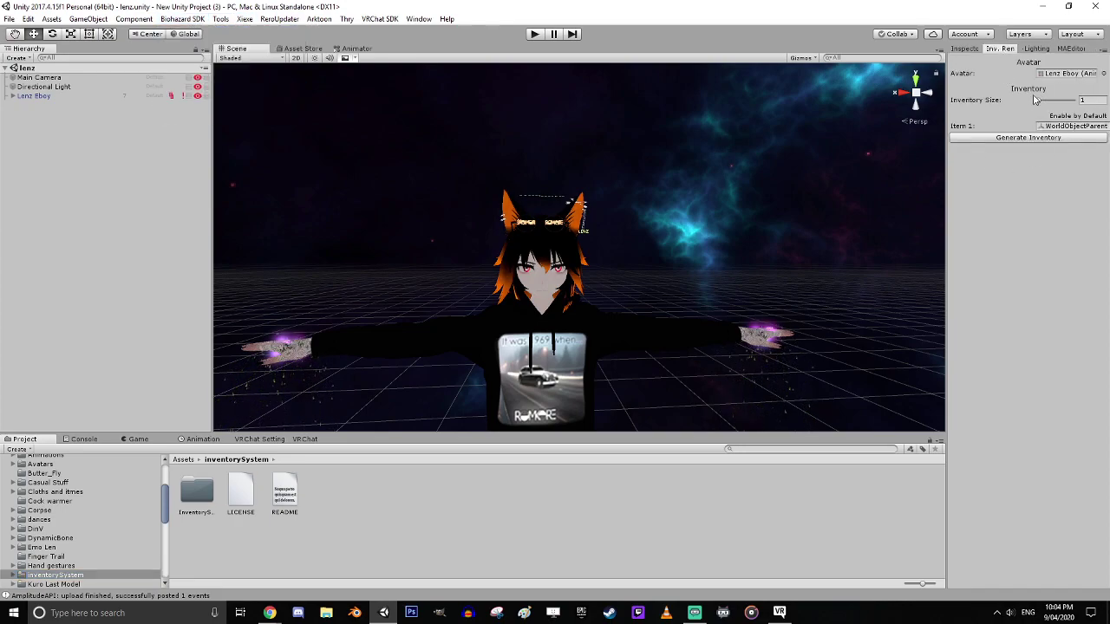
Expand Lenz Eboy in the Hierarchy and open the World Objects folder
{"action": "left_click", "coordinate": [35, 96]}
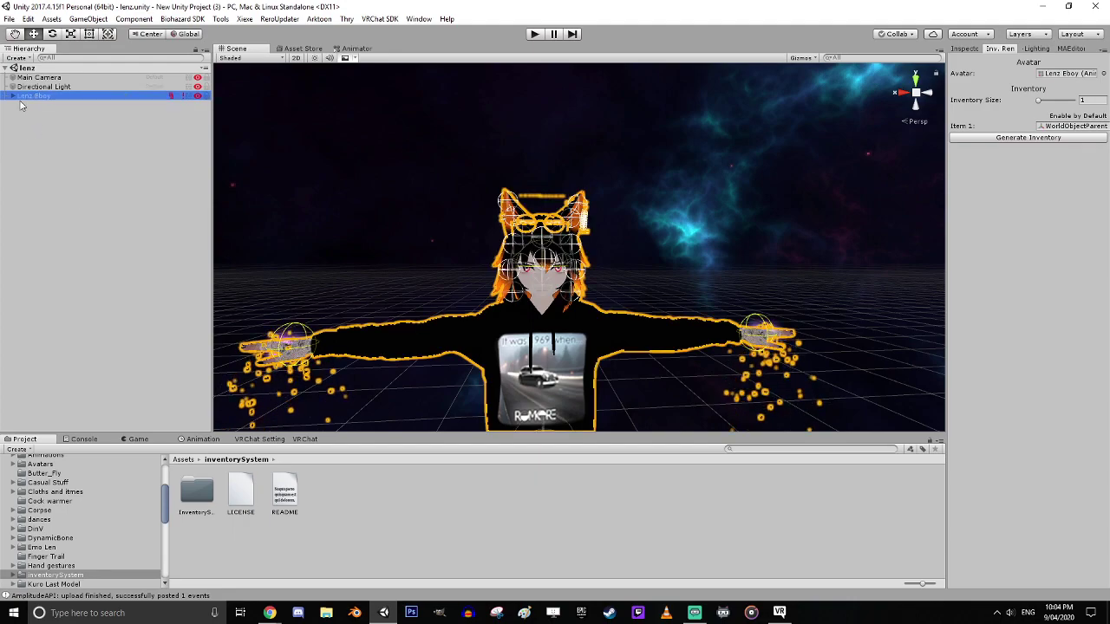
{"action": "left_click", "coordinate": [27, 130]}
{"action": "left_click", "coordinate": [13, 97]}
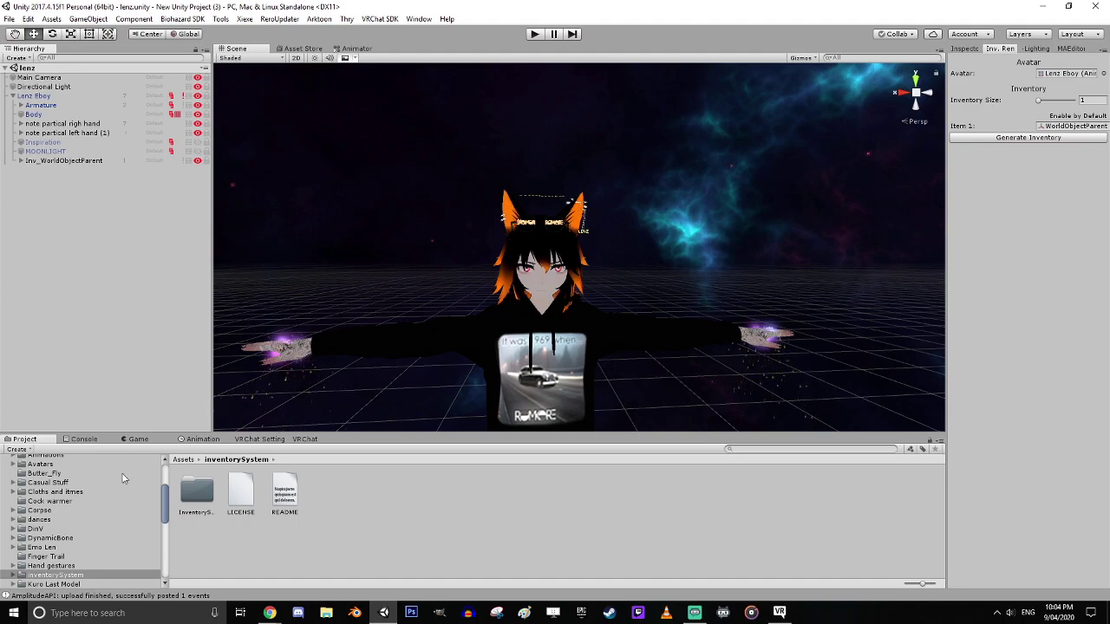
{"action": "scroll", "coordinate": [82, 538], "scroll_direction": "down", "scroll_amount": 5}
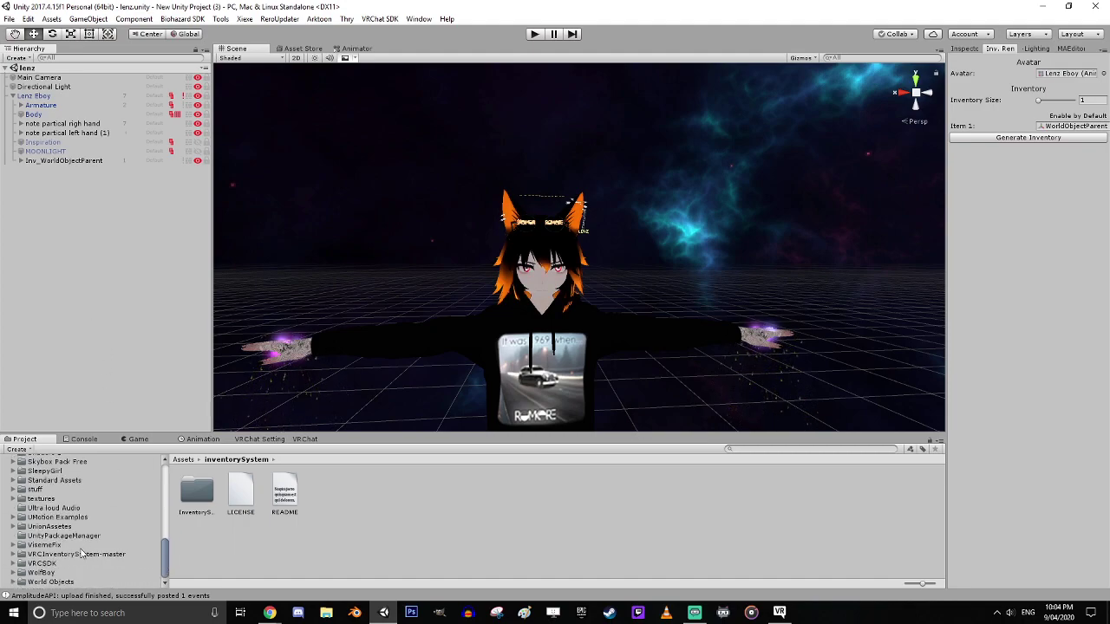
{"action": "left_click", "coordinate": [48, 582]}
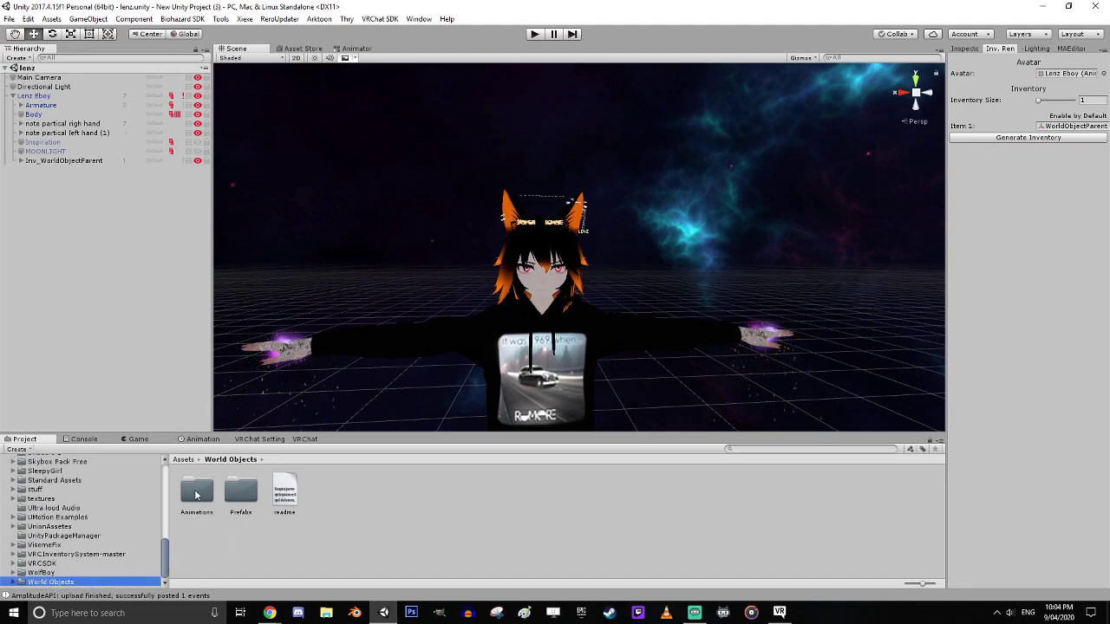
Drag the WorldObject prefab into the Hierarchy and expand WorldObjectParent down to its Cube
{"action": "double_click", "coordinate": [240, 492]}
{"action": "left_click_drag", "start_coordinate": [329, 491], "coordinate": [95, 251]}
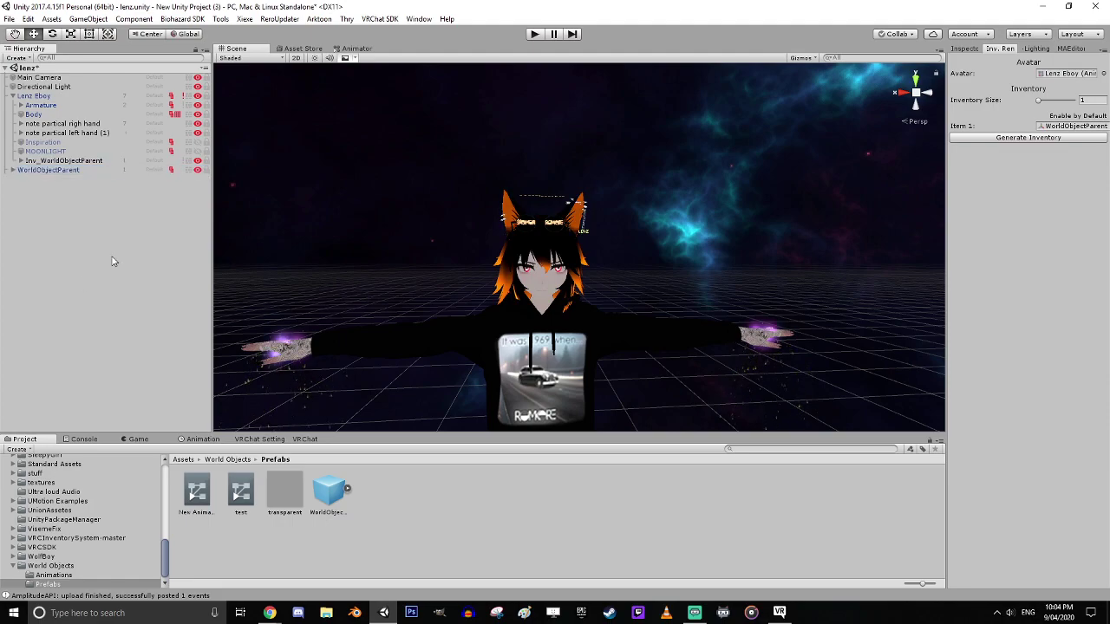
{"action": "scroll", "coordinate": [609, 322], "scroll_direction": "down", "scroll_amount": 5}
{"action": "scroll", "coordinate": [636, 317], "scroll_direction": "down", "scroll_amount": 2}
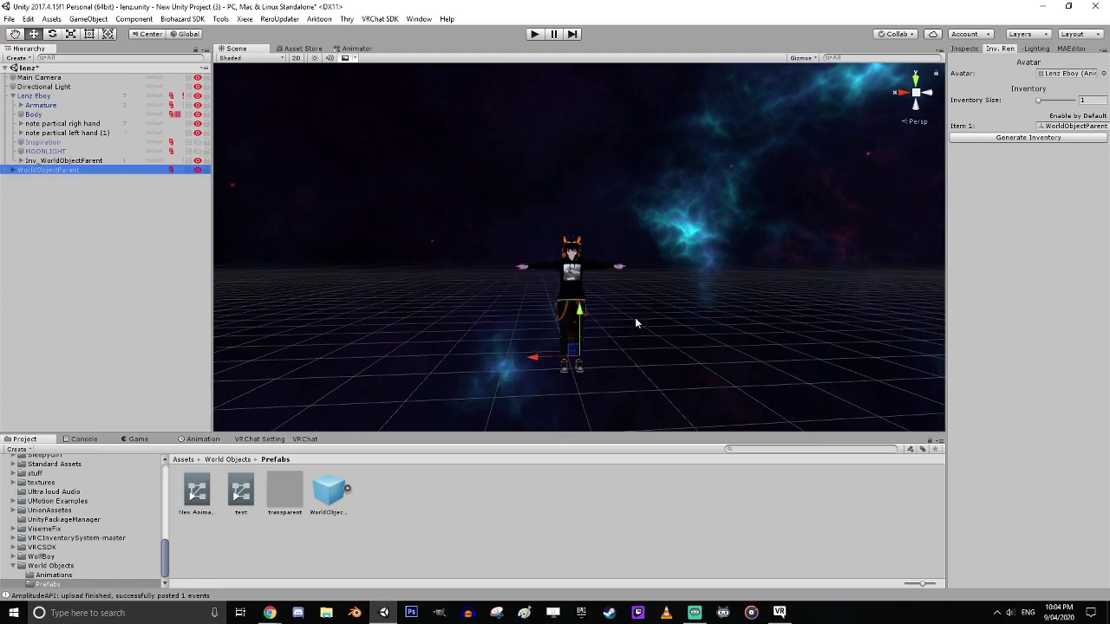
{"action": "middle_click_drag", "start_coordinate": [593, 379], "coordinate": [513, 373]}
{"action": "left_click_drag", "start_coordinate": [665, 350], "coordinate": [2, 125], "text": "alt"}
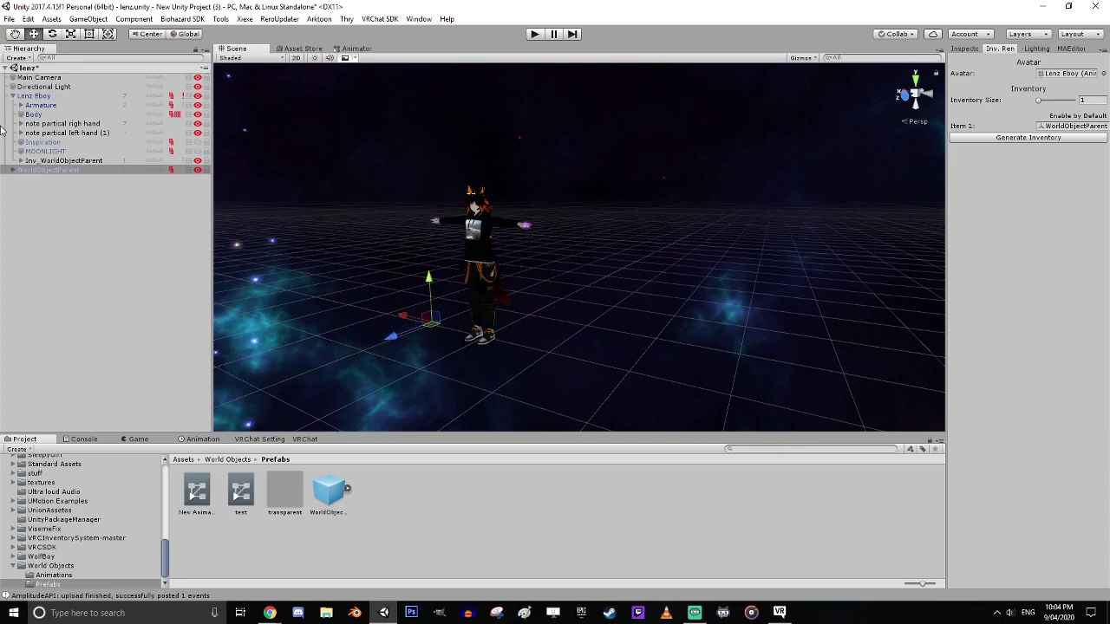
{"action": "left_click", "coordinate": [11, 172]}
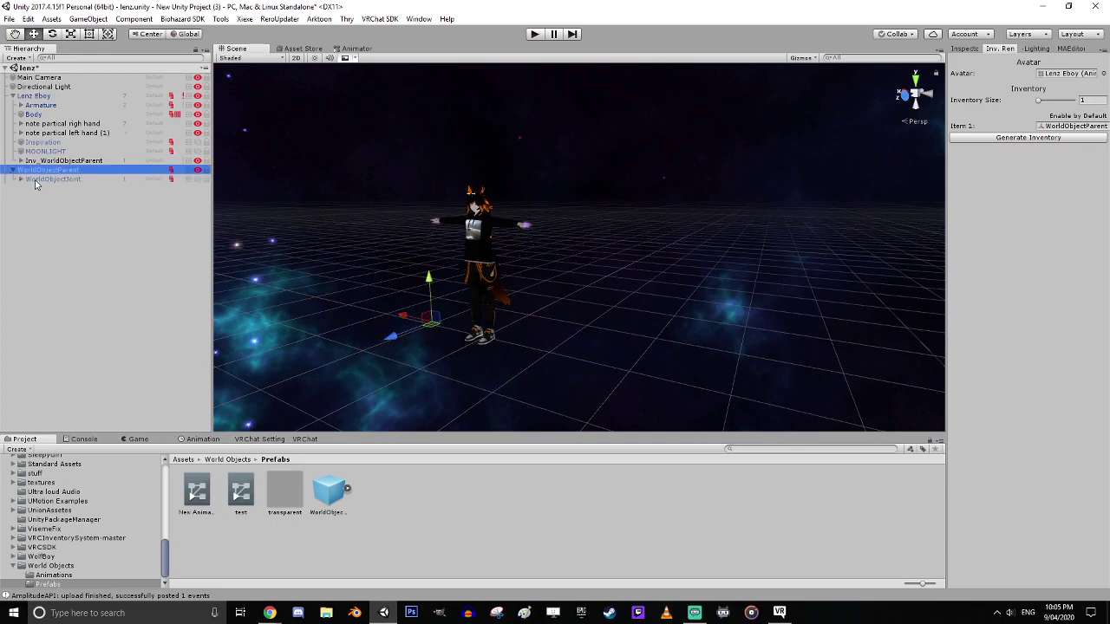
{"action": "left_click", "coordinate": [21, 180]}
Check WorldObjectJoint's Rigidbody and Fixed Joint in the Inspector, enable it, then view the Cube's transform
{"action": "left_click", "coordinate": [39, 189]}
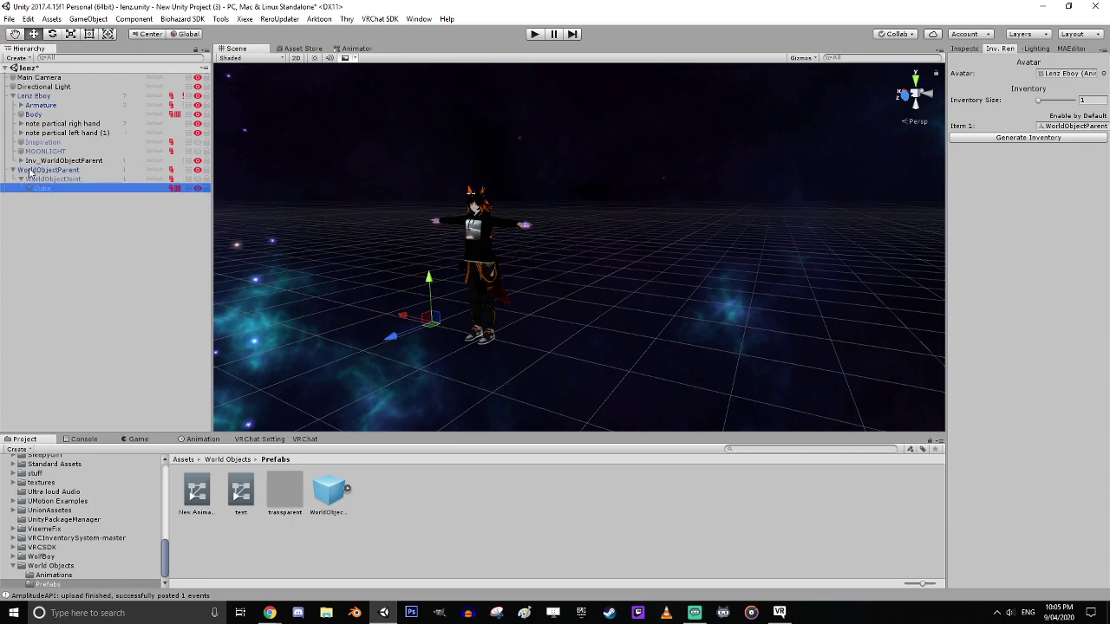
{"action": "left_click", "coordinate": [40, 179]}
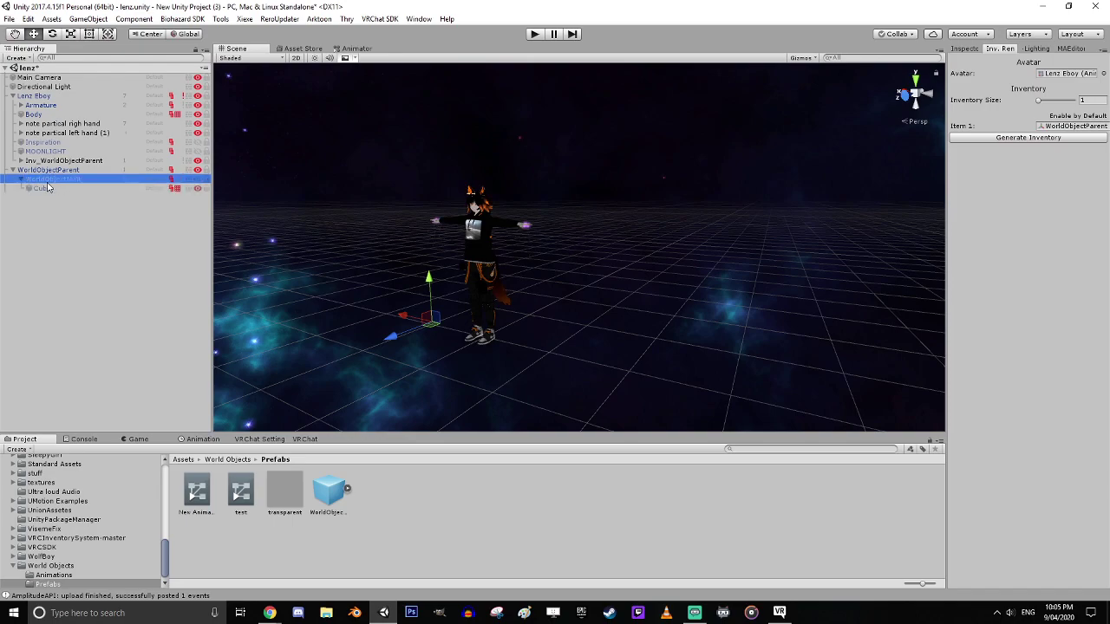
{"action": "left_click", "coordinate": [965, 49]}
{"action": "left_click", "coordinate": [976, 62]}
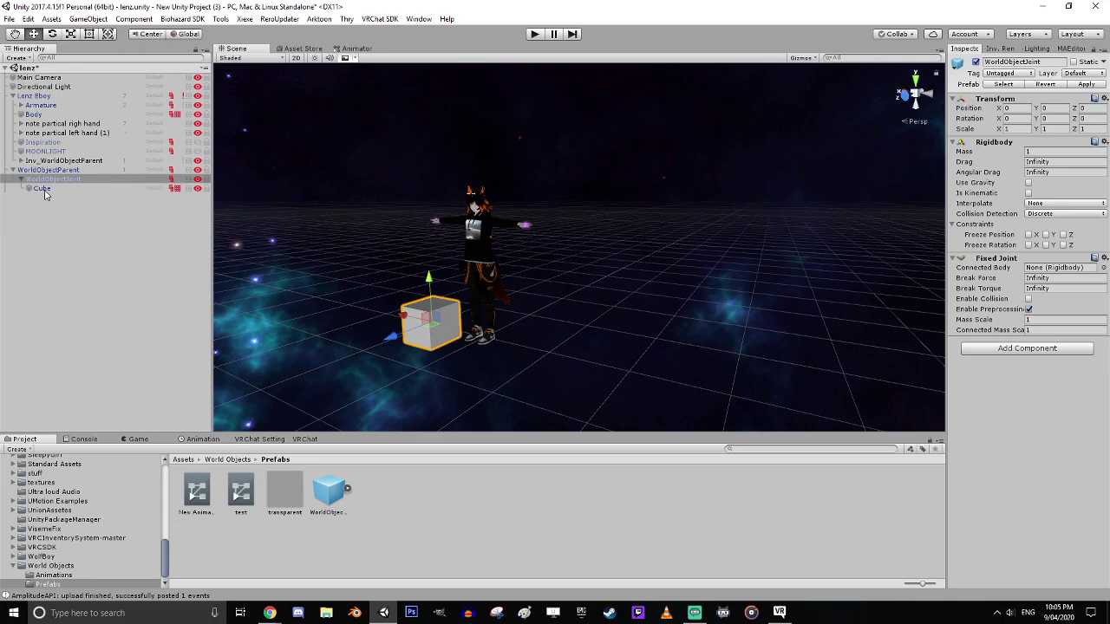
{"action": "left_click", "coordinate": [44, 189]}
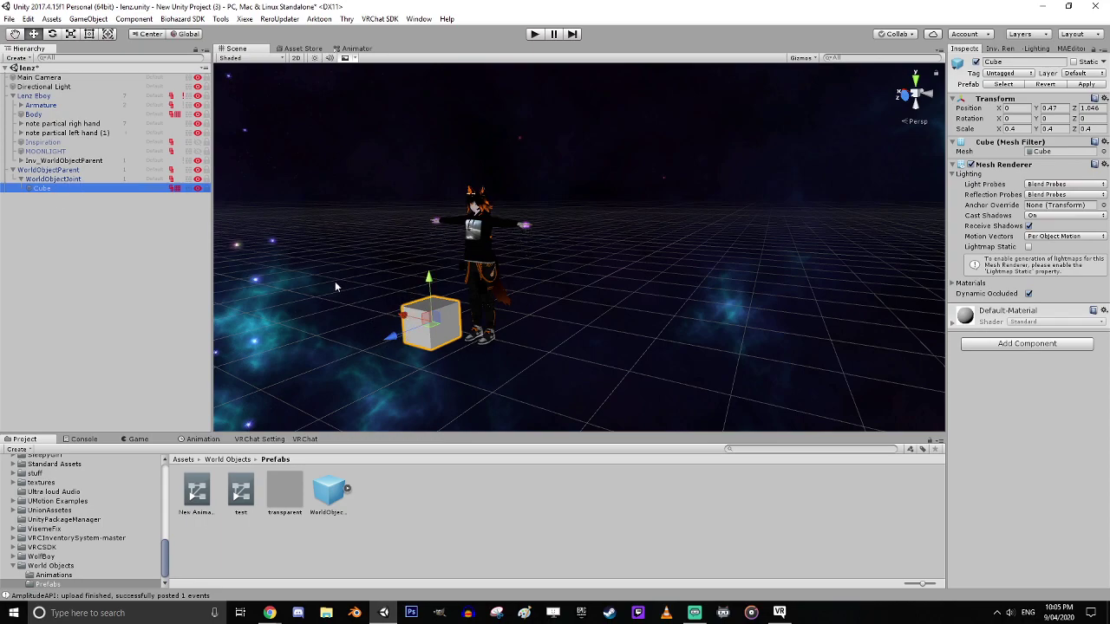
{"action": "left_click", "coordinate": [35, 171]}
Drag the Cube's green Y arrow to lift it from 0.47 to 0.712
{"action": "left_click_drag", "start_coordinate": [397, 334], "coordinate": [349, 357]}
{"action": "left_click", "coordinate": [52, 189]}
{"action": "middle_click_drag", "start_coordinate": [224, 286], "coordinate": [494, 401]}
{"action": "scroll", "coordinate": [495, 351], "scroll_direction": "up", "scroll_amount": 4}
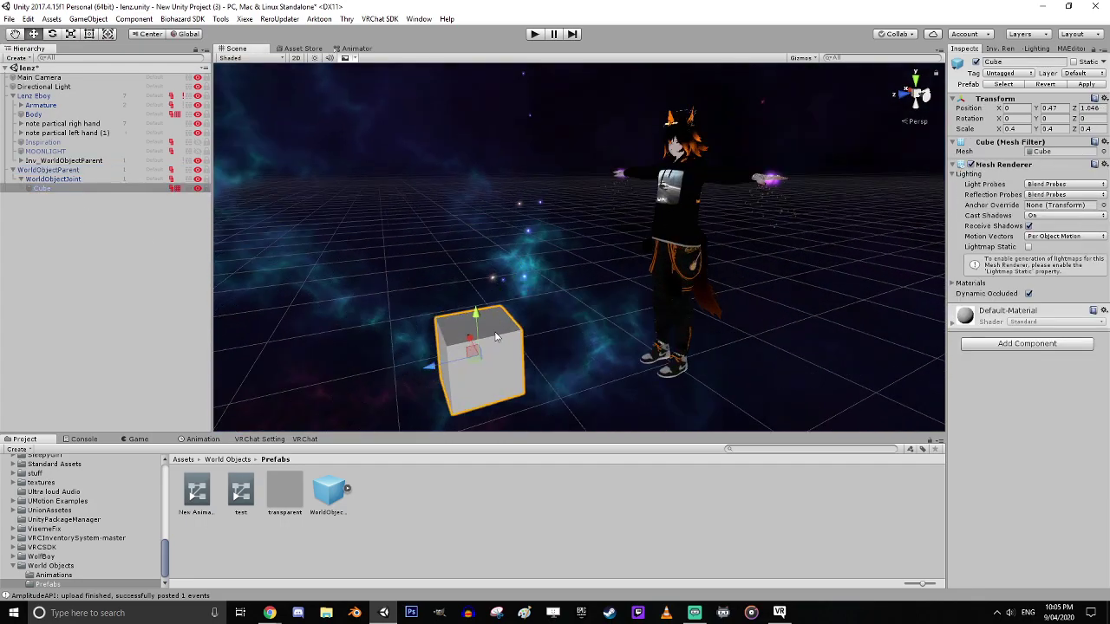
{"action": "left_click_drag", "start_coordinate": [478, 316], "coordinate": [455, 284]}
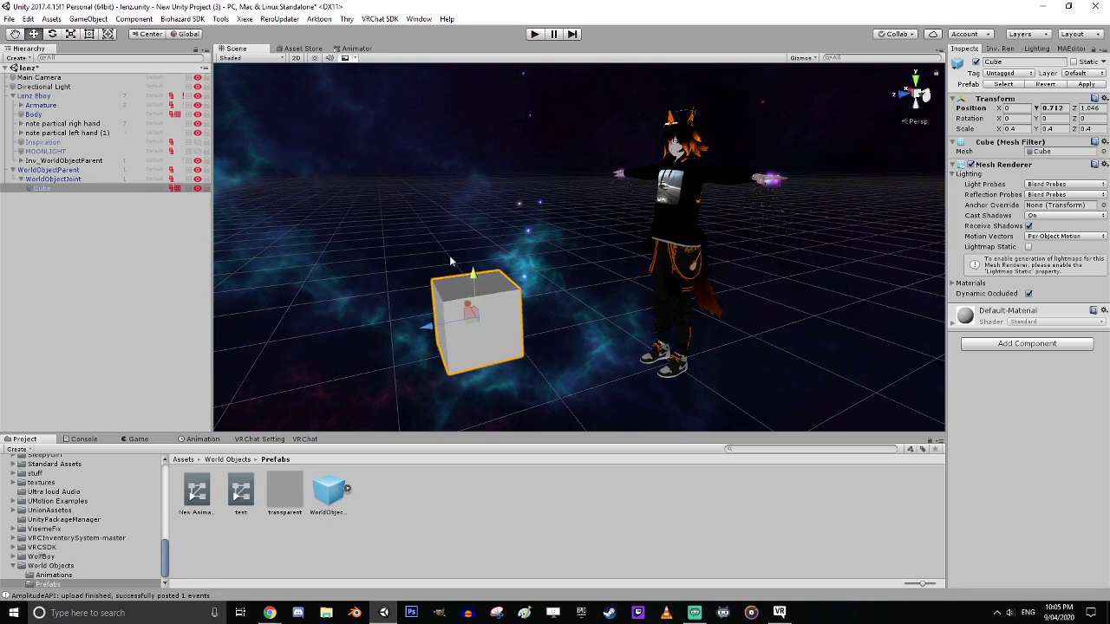
{"action": "left_click", "coordinate": [43, 172]}
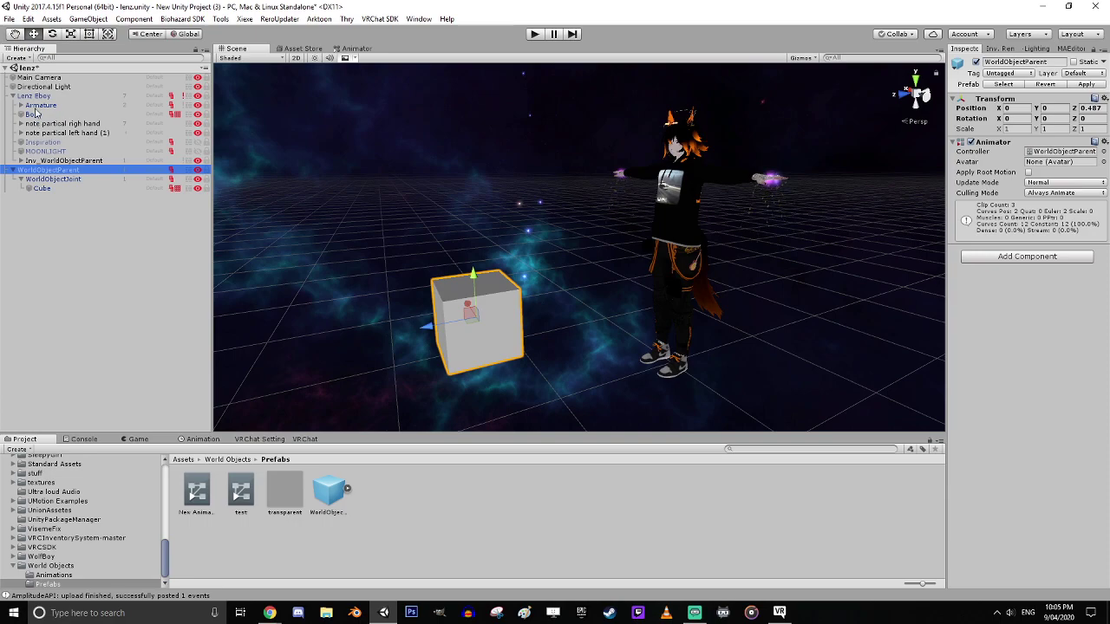
Drop WorldObjectParent onto Lenz Eboy in the Hierarchy and refold its children
{"action": "left_click_drag", "start_coordinate": [38, 177], "coordinate": [33, 99]}
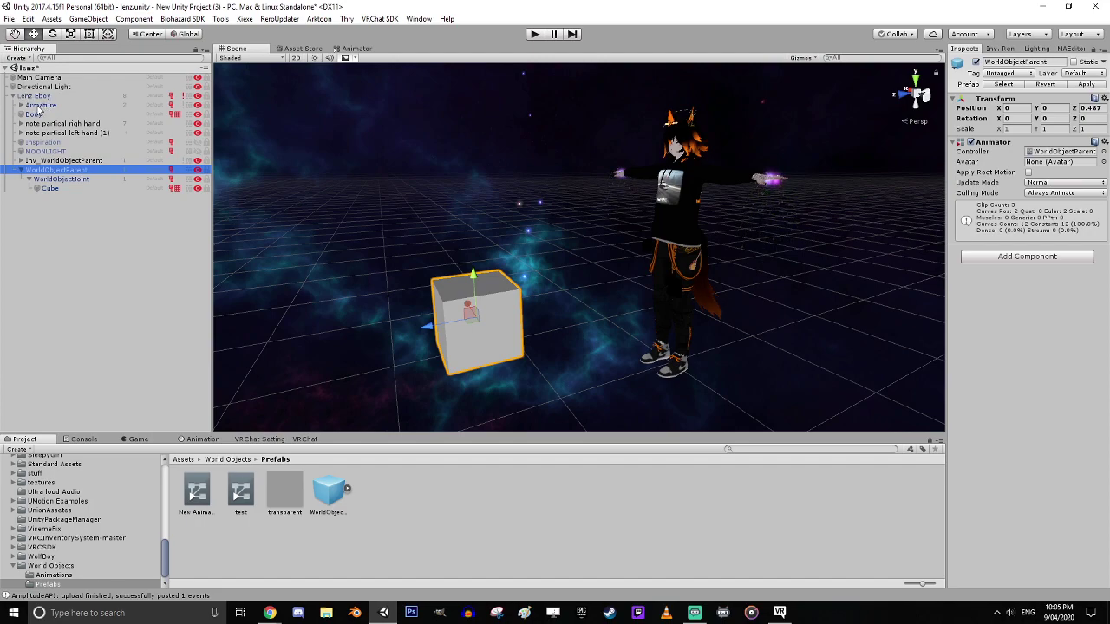
{"action": "left_click", "coordinate": [22, 170]}
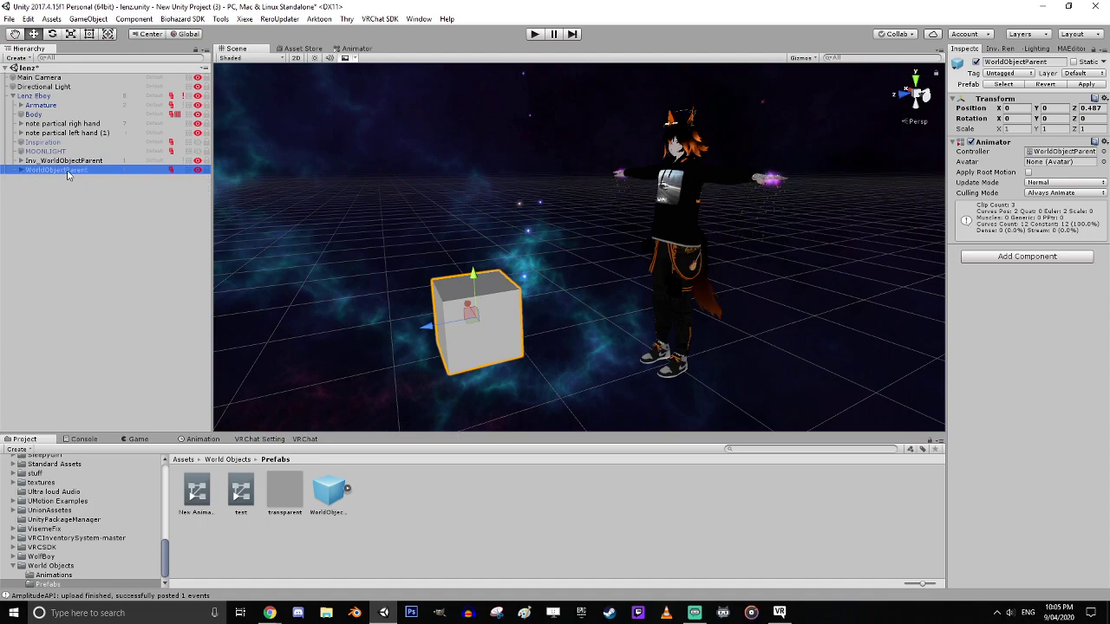
{"action": "left_click", "coordinate": [68, 171]}
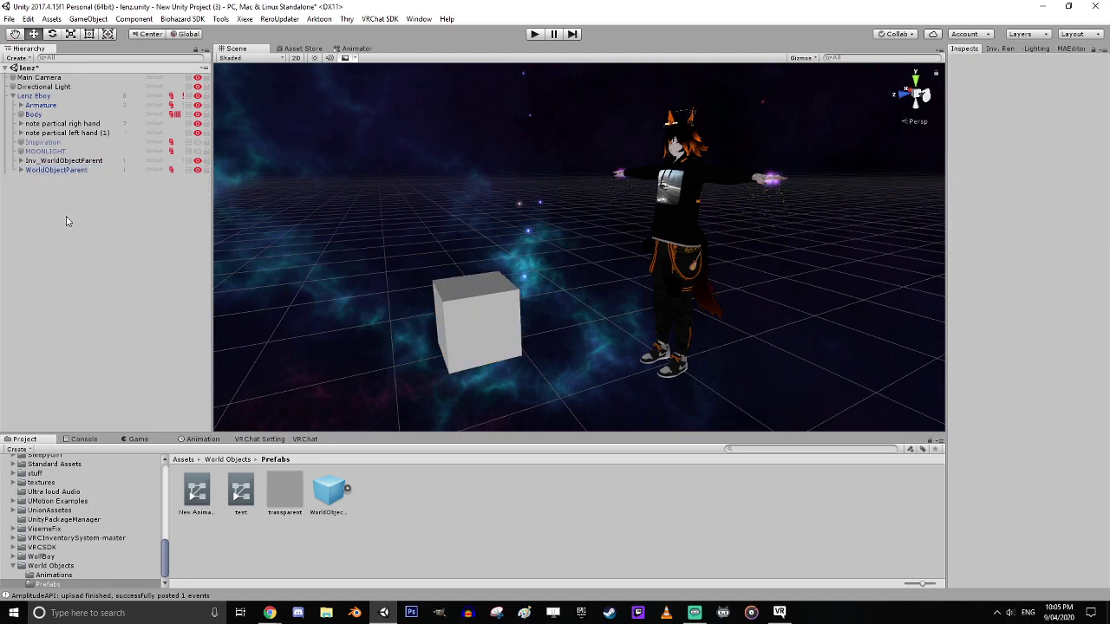
{"action": "left_click", "coordinate": [43, 170]}
{"action": "left_click", "coordinate": [20, 170]}
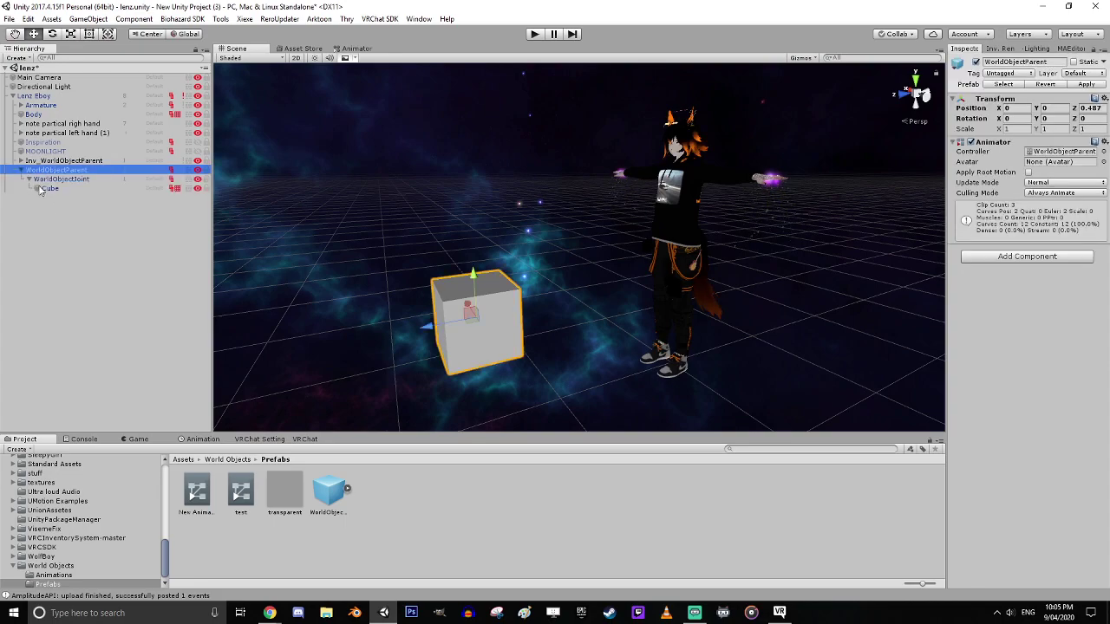
Rename WorldObjectParent to 'tor', reselect it, and show the Inv. Ren inventory panel
{"action": "left_click", "coordinate": [83, 171]}
{"action": "type", "text": "tor"}
{"action": "key", "text": "Return"}
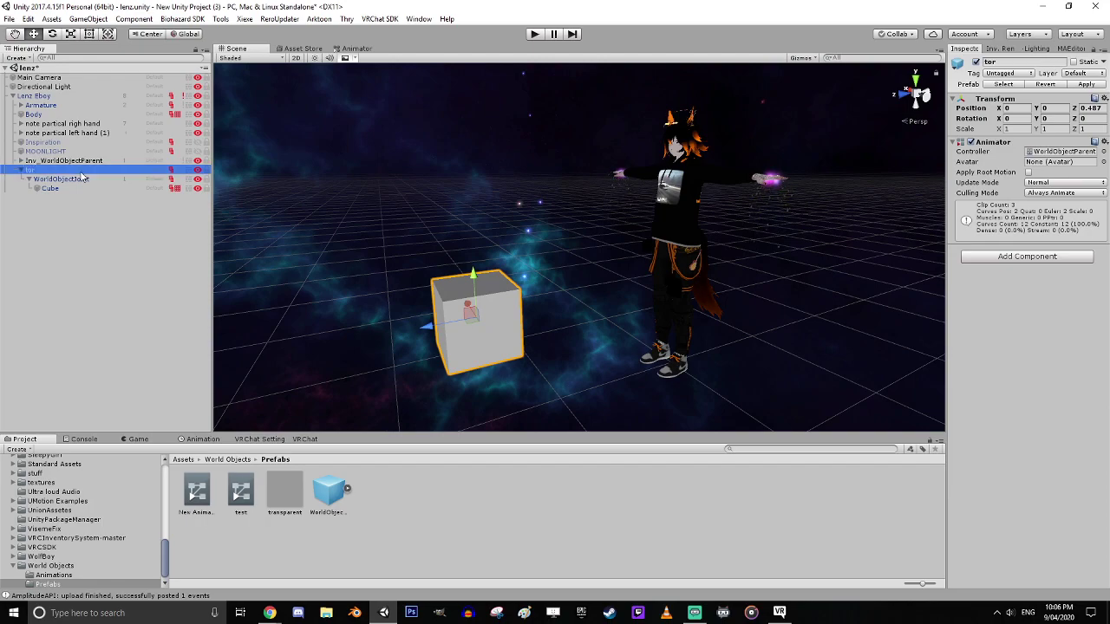
{"action": "left_click", "coordinate": [95, 276]}
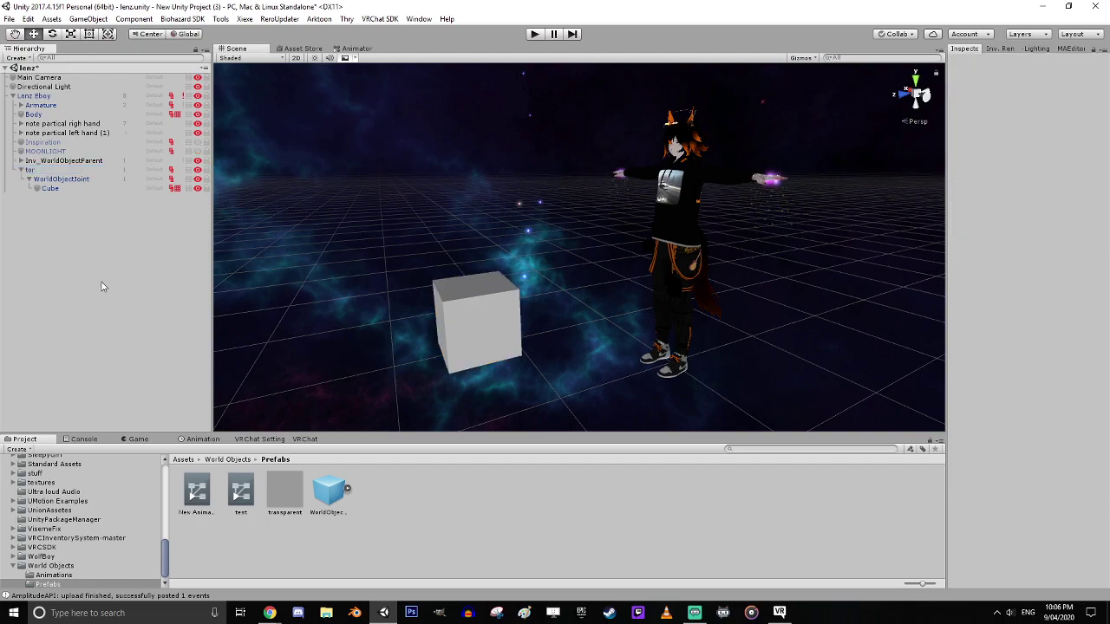
{"action": "left_click", "coordinate": [35, 170]}
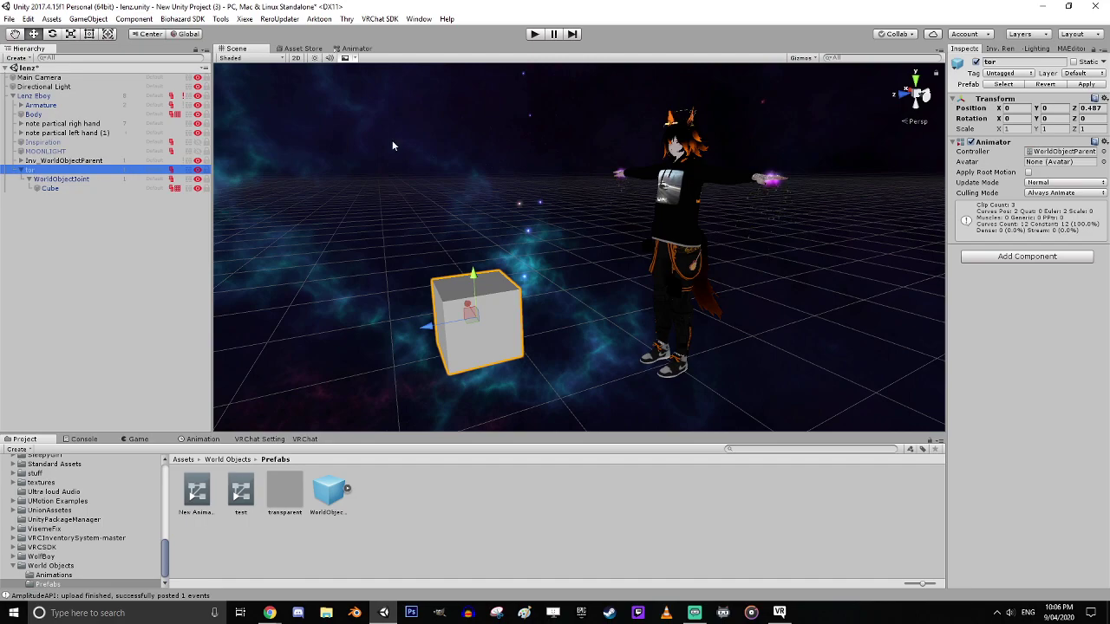
{"action": "left_click", "coordinate": [1004, 49]}
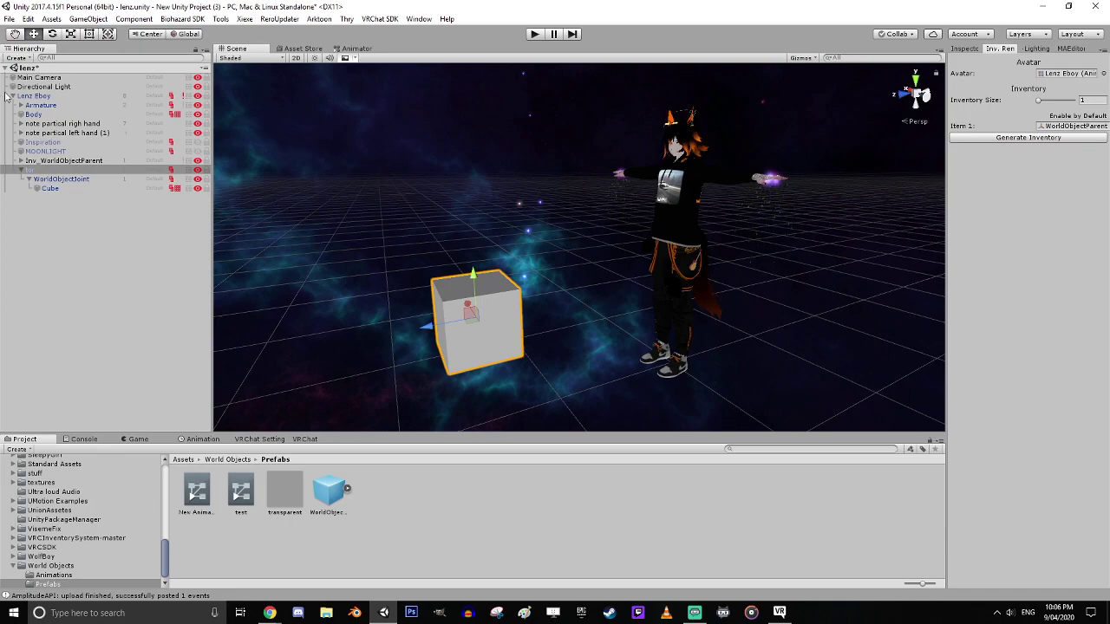
Assign Lenz Eboy to the Avatar field and tor to Item 1
{"action": "left_click_drag", "start_coordinate": [35, 96], "coordinate": [1065, 78]}
{"action": "left_click", "coordinate": [30, 173]}
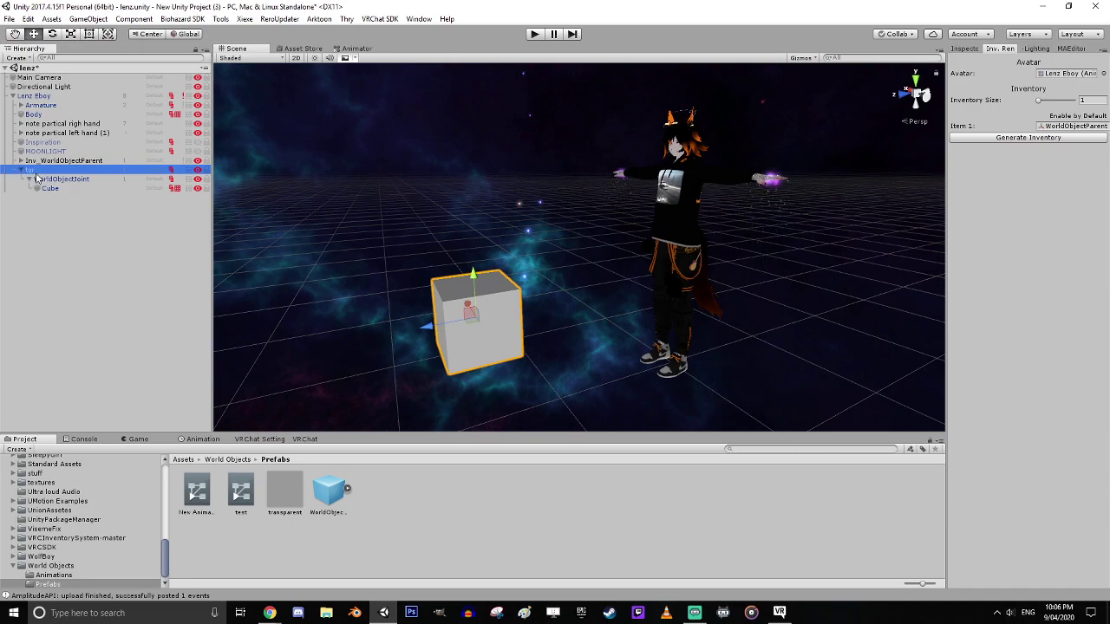
{"action": "left_click_drag", "start_coordinate": [32, 174], "coordinate": [1060, 131]}
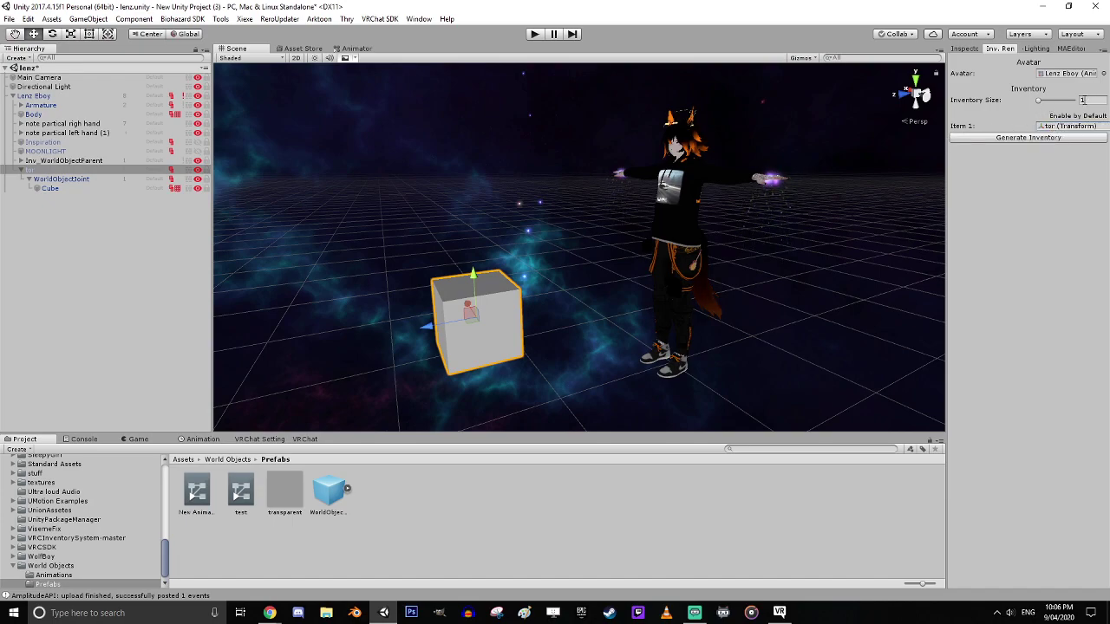
{"action": "left_click", "coordinate": [1029, 136]}
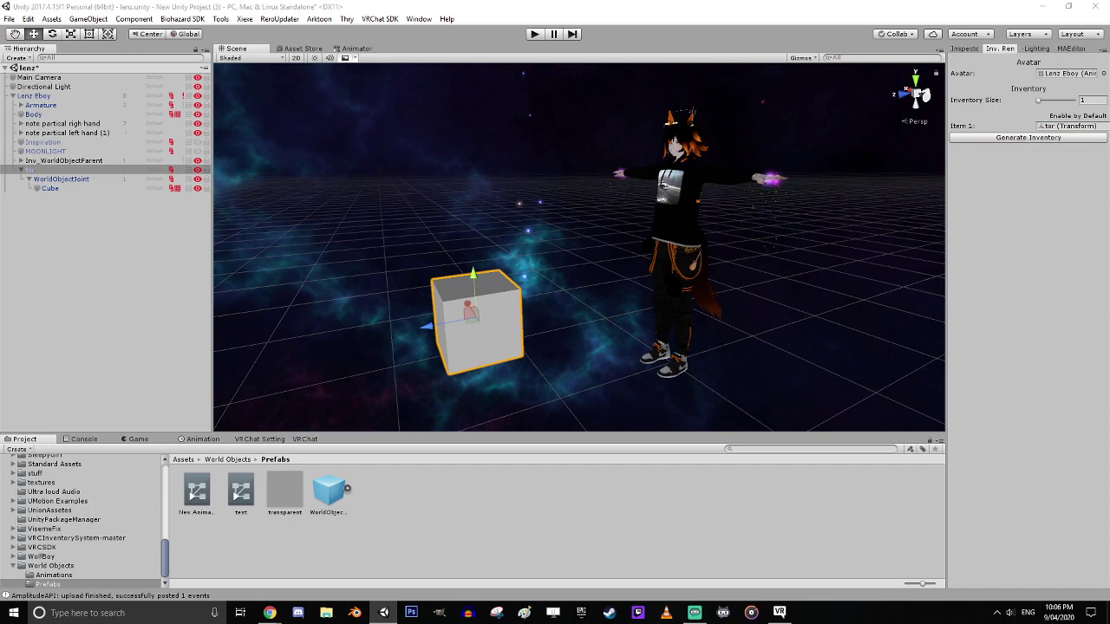
Briefly check VRChat's emote menu, then return to Unity
{"action": "key", "text": "alt+Tab"}
{"action": "key", "text": "Escape"}
{"action": "left_click", "coordinate": [555, 305]}
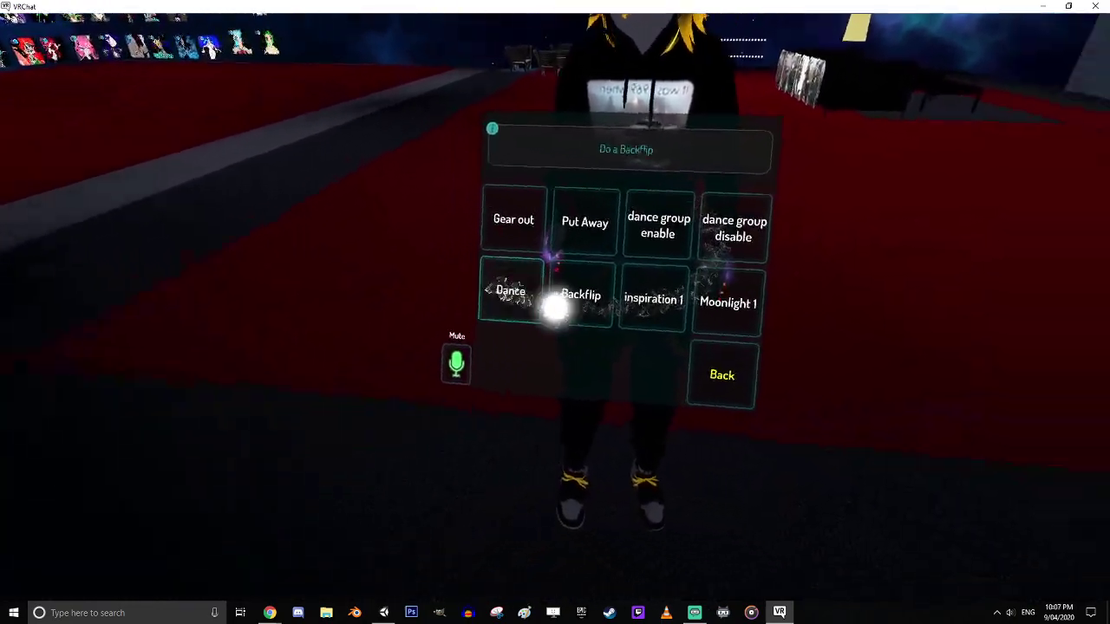
{"action": "key", "text": "alt+Tab"}
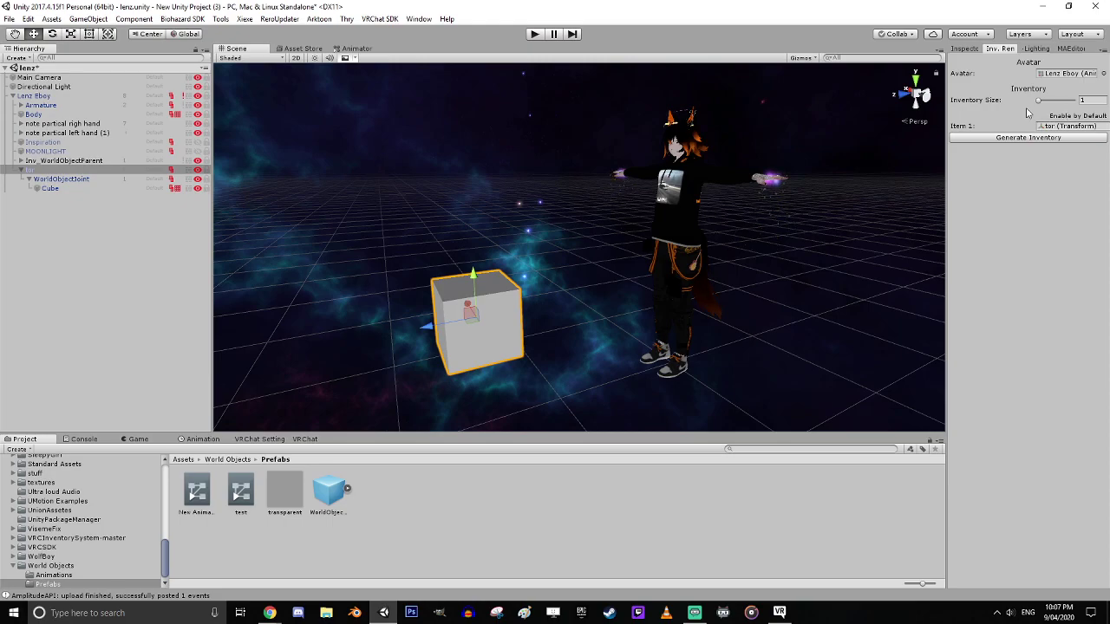
Run Generate Inventory for tor in the Inv. Ren panel to create Inv_tor
{"action": "left_click", "coordinate": [1040, 139]}
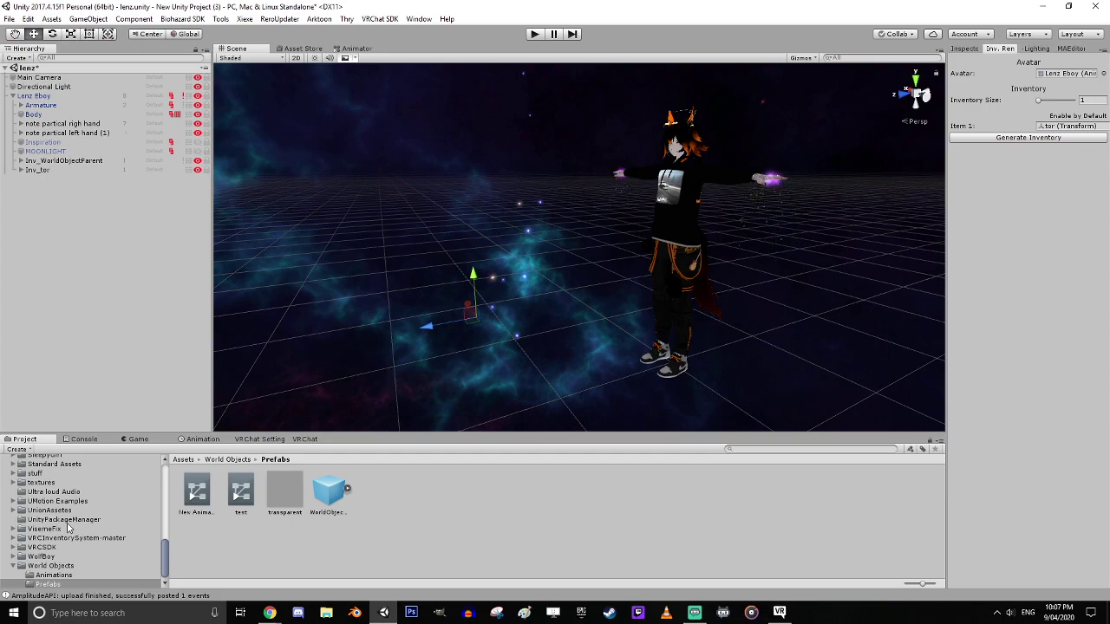
Browse inventorySystem > InventorySysPrefabEdited > Animations > Lenz Eboy > Enable Animations to find tor_ENABLE
{"action": "scroll", "coordinate": [69, 528], "scroll_direction": "up", "scroll_amount": 2}
{"action": "scroll", "coordinate": [69, 527], "scroll_direction": "up", "scroll_amount": 5}
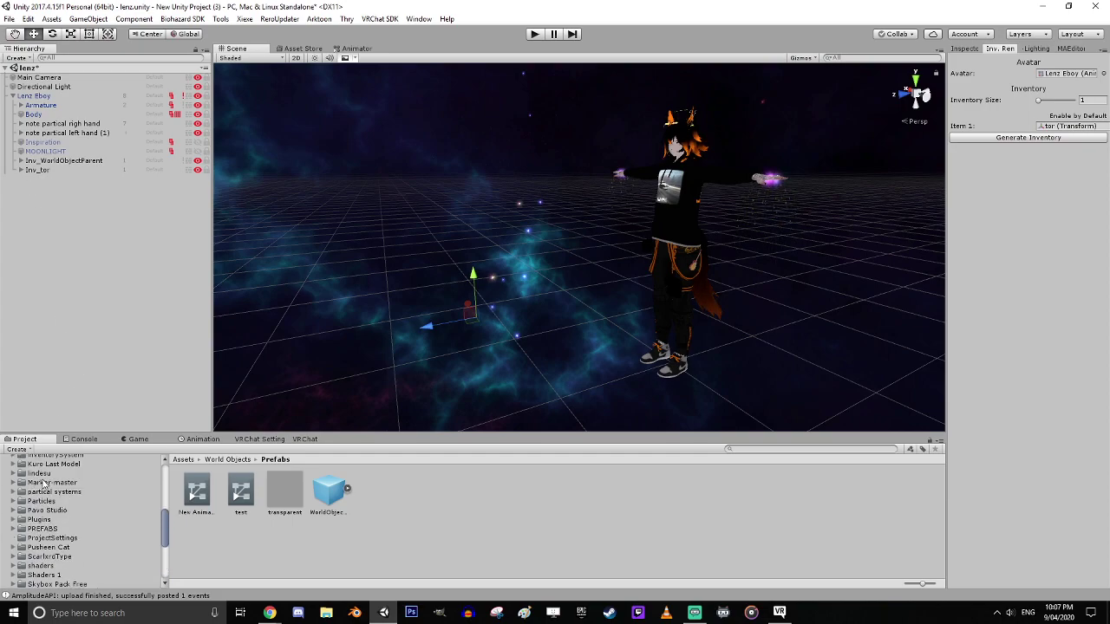
{"action": "scroll", "coordinate": [37, 507], "scroll_direction": "up", "scroll_amount": 3}
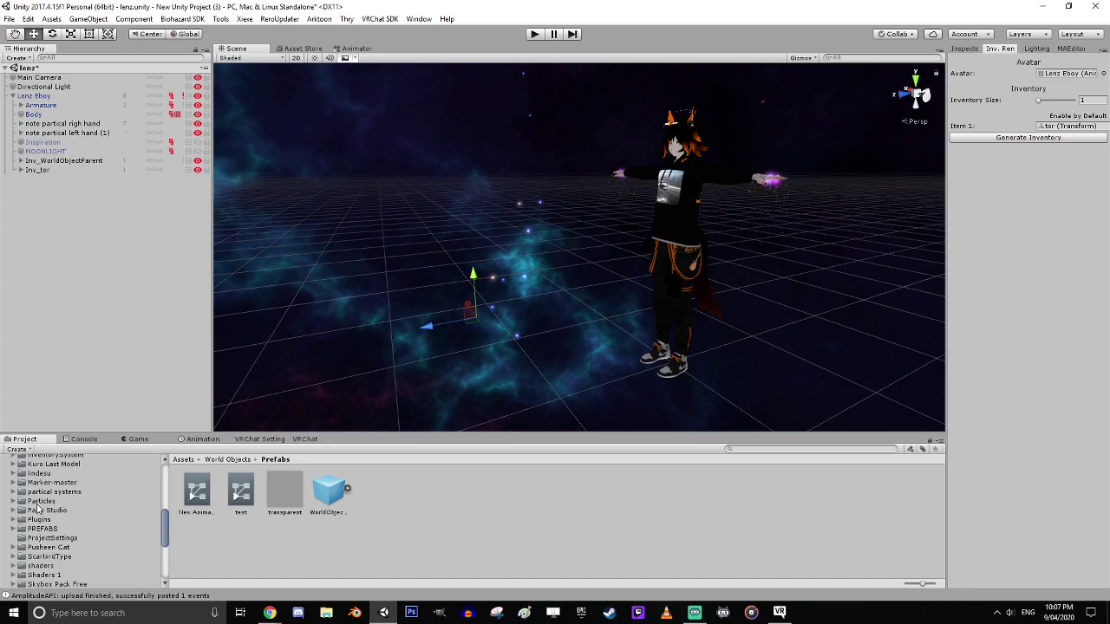
{"action": "left_click", "coordinate": [48, 490]}
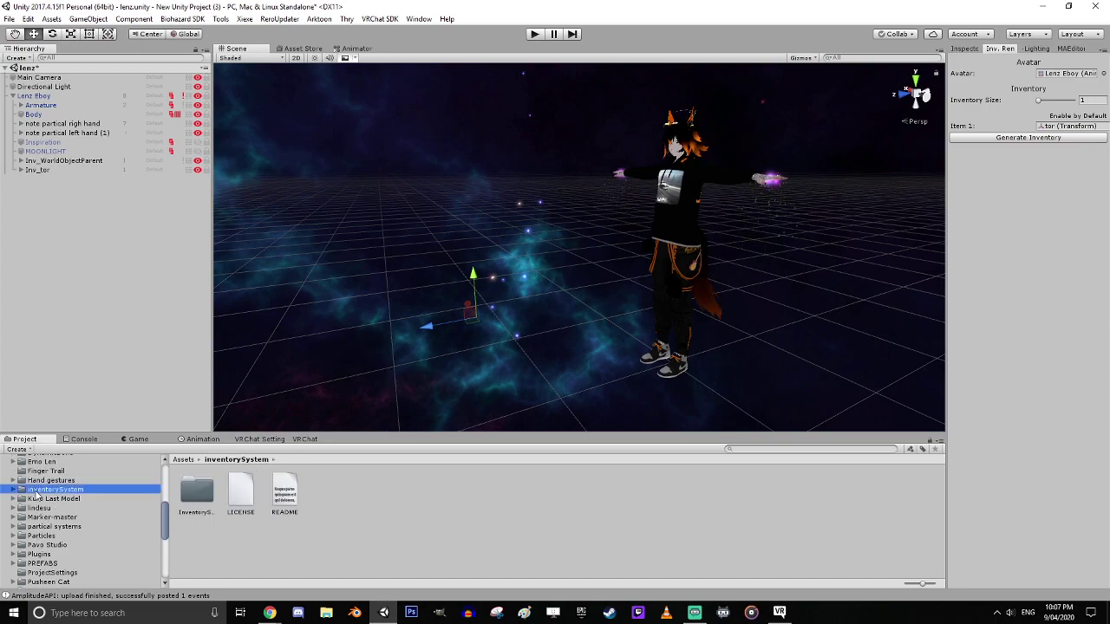
{"action": "double_click", "coordinate": [198, 494]}
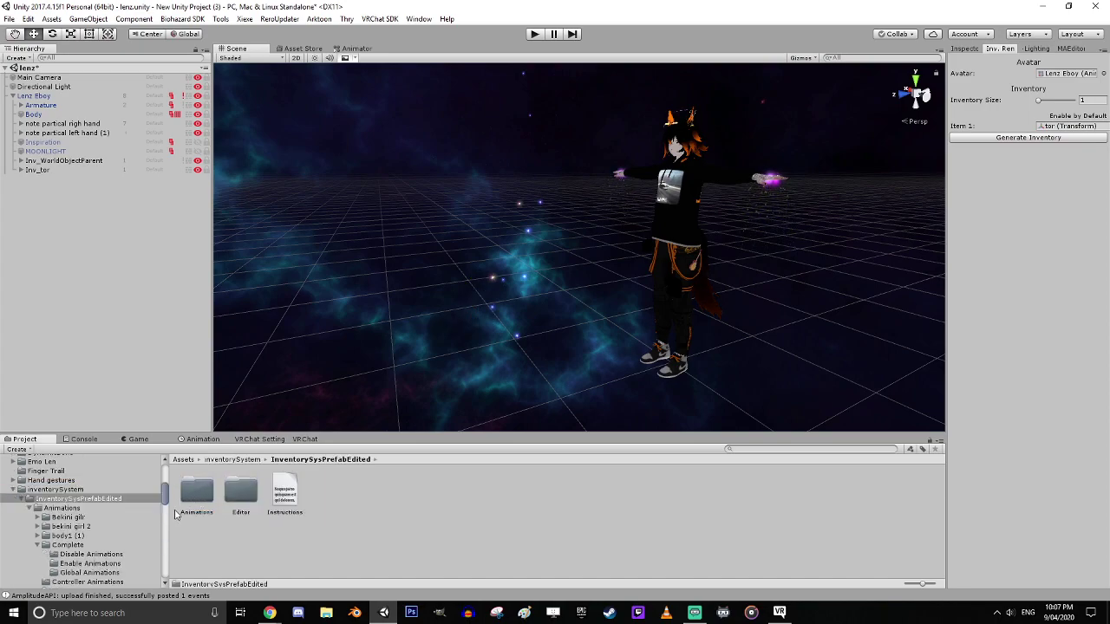
{"action": "double_click", "coordinate": [206, 495]}
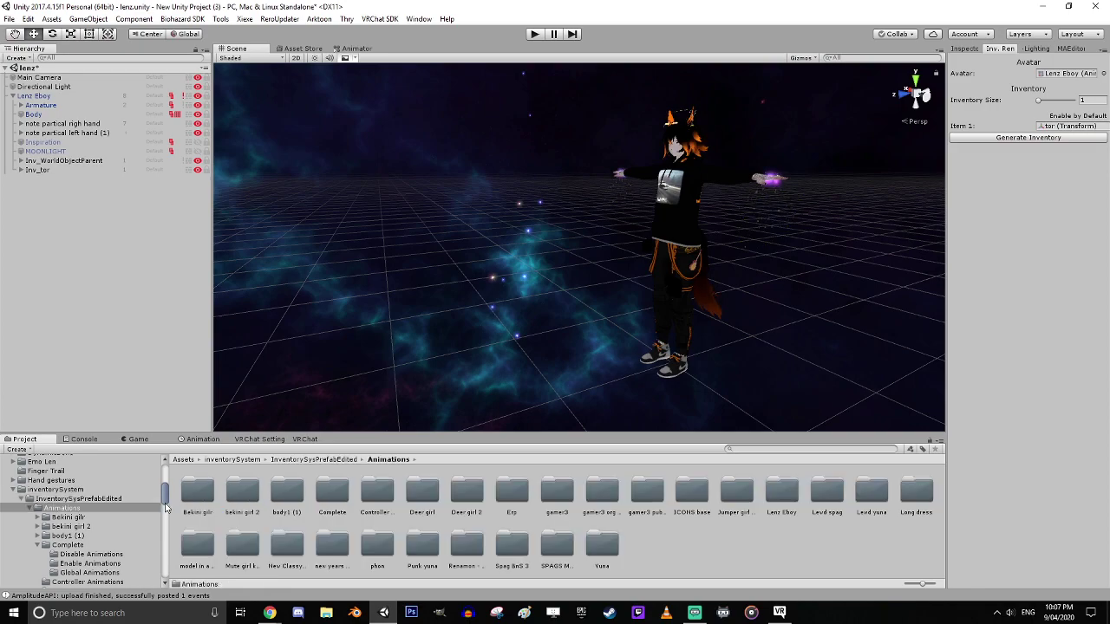
{"action": "double_click", "coordinate": [787, 506]}
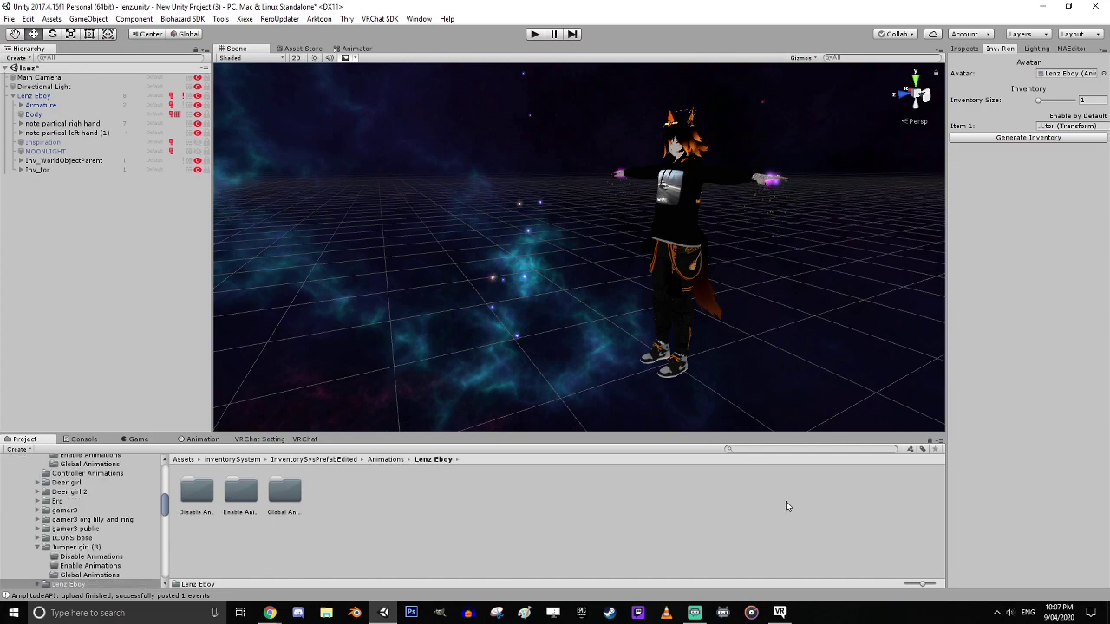
{"action": "double_click", "coordinate": [285, 493]}
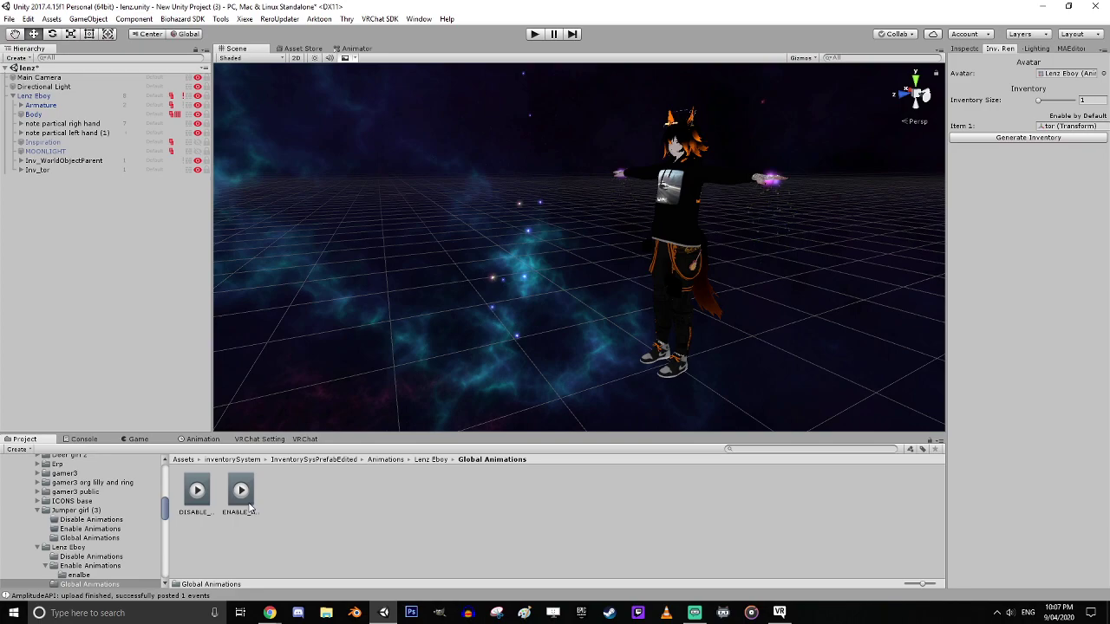
{"action": "left_click", "coordinate": [430, 461]}
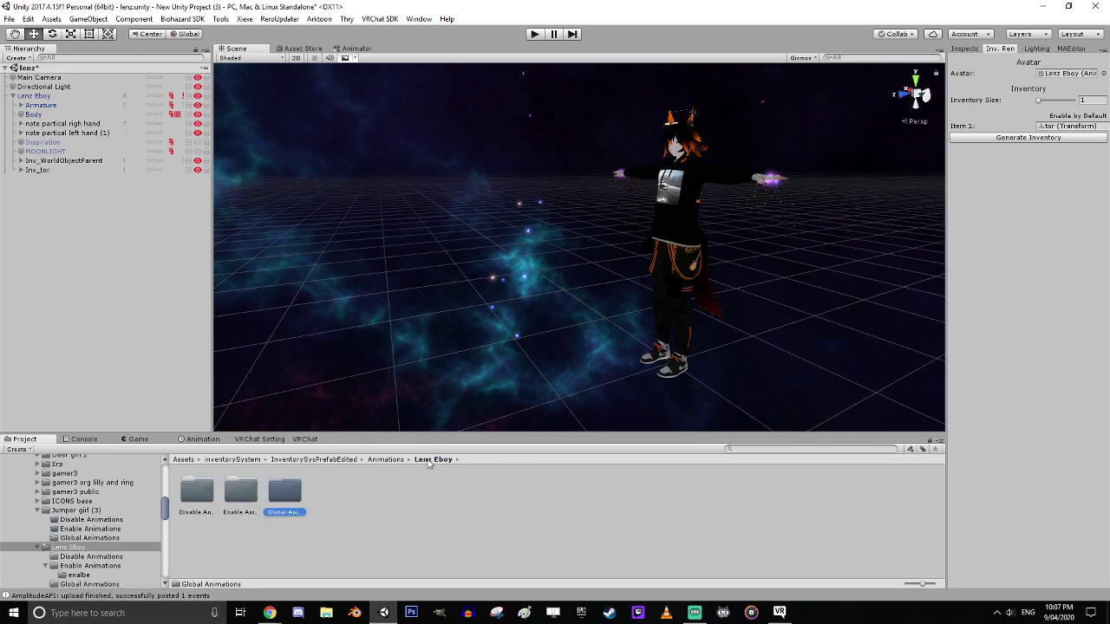
{"action": "double_click", "coordinate": [243, 496]}
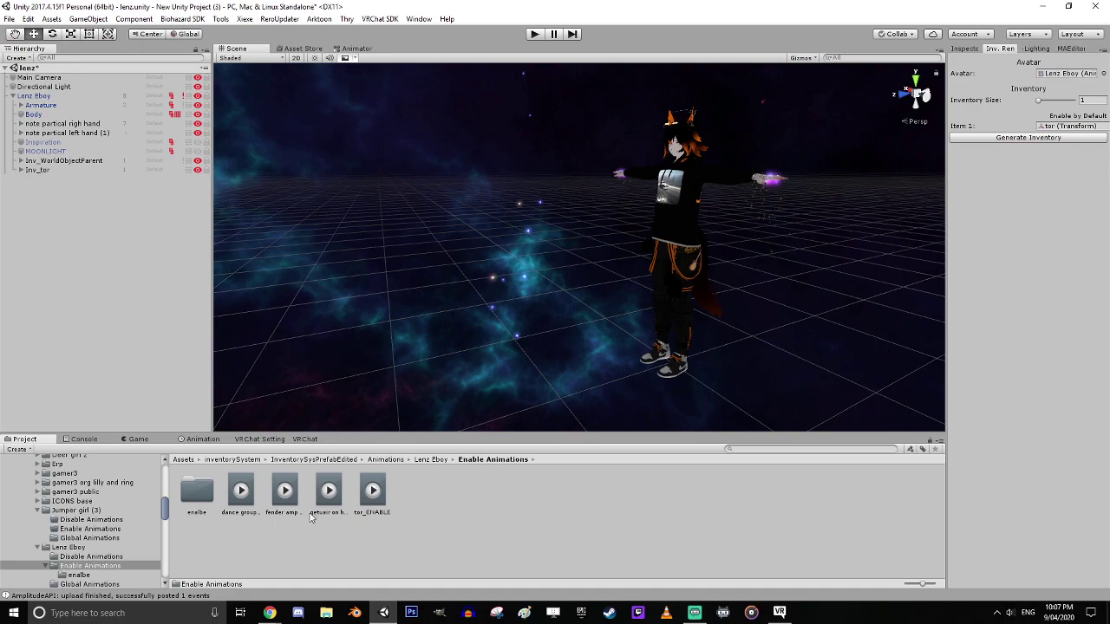